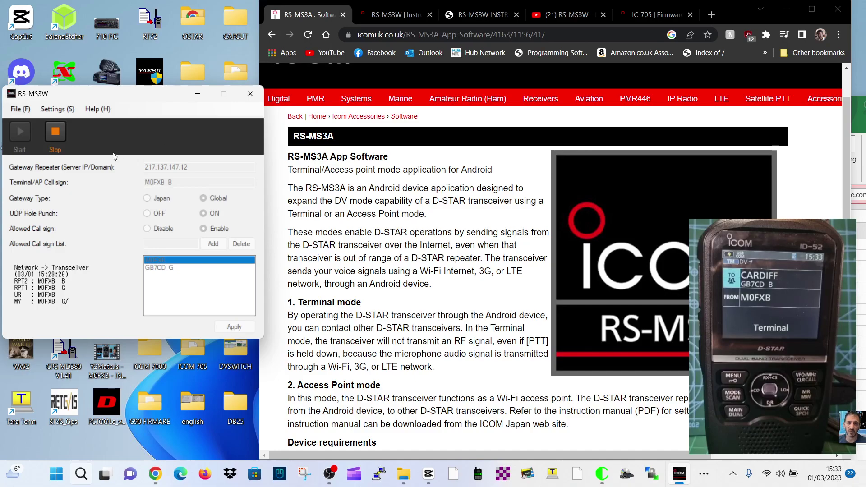
- Stop the running gateway connection and bring the RepMoni_sample spreadsheet in front of the web page
click(52, 131)
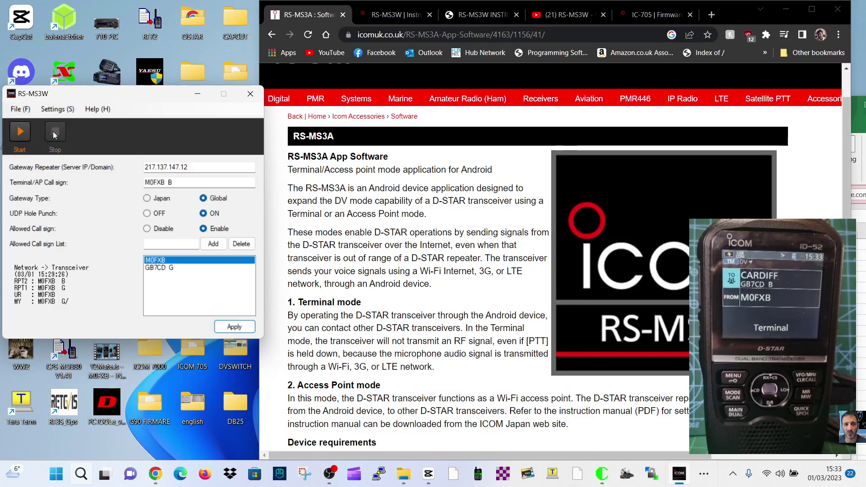
click(860, 128)
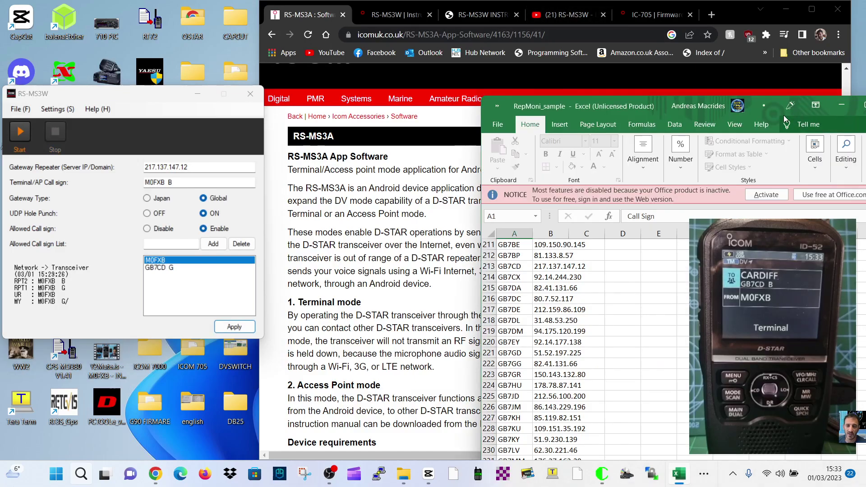
drag(628, 110, 612, 101)
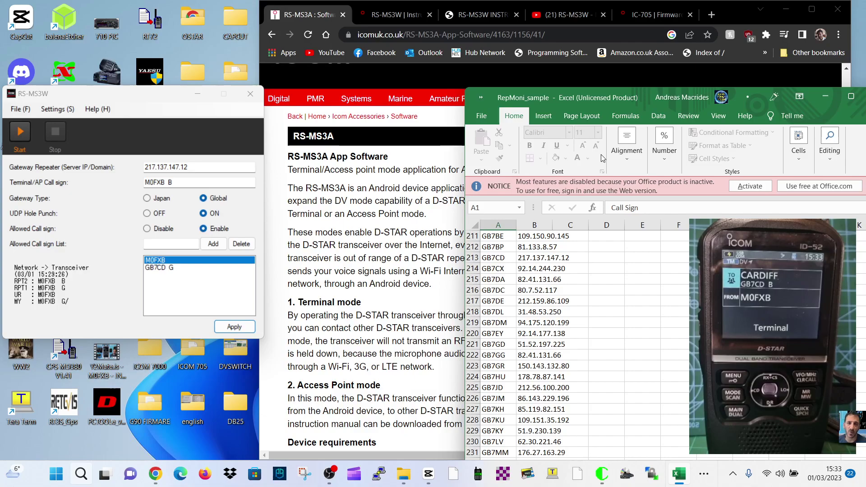
- Look through the spreadsheet's list of repeater call signs and their gateway IP addresses
scroll(542, 363, down, 2)
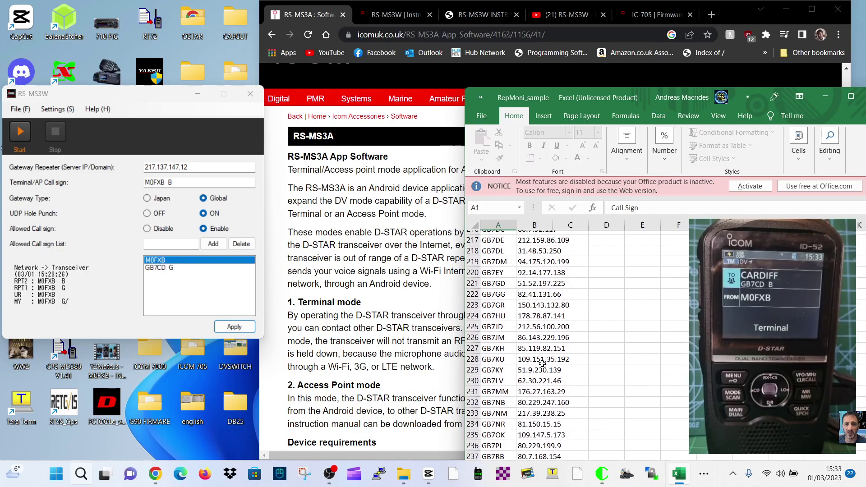
scroll(534, 316, up, 5)
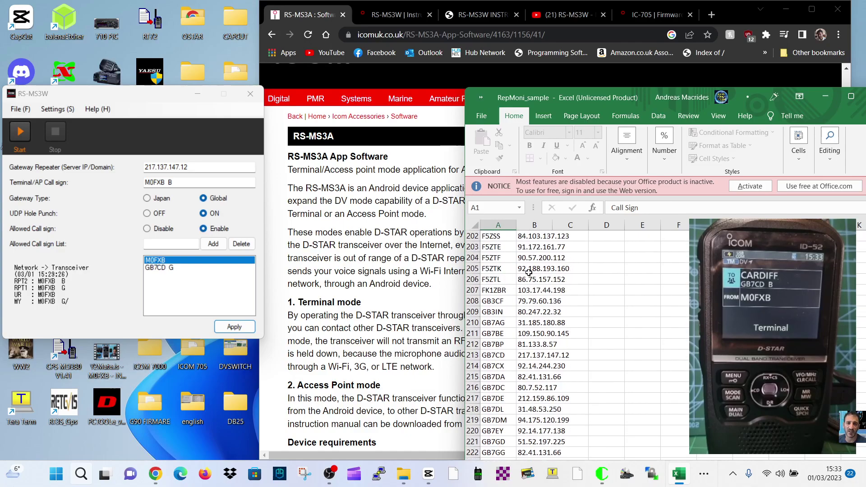
scroll(534, 330, down, 16)
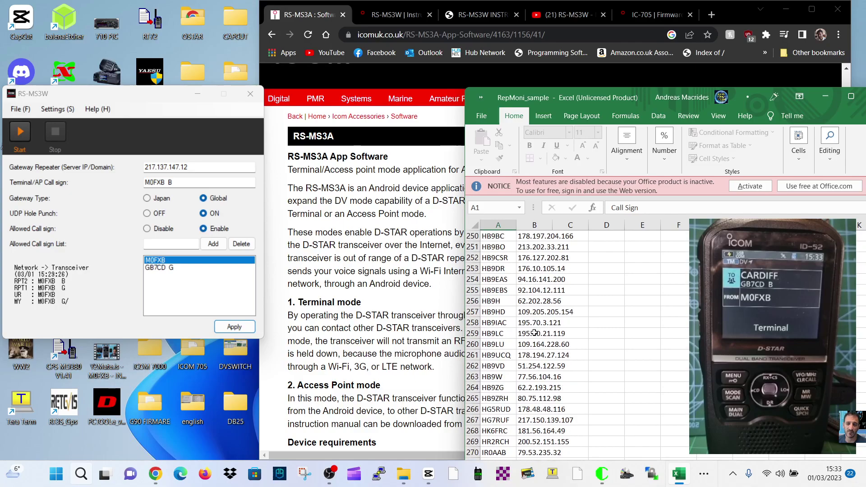
scroll(535, 333, up, 20)
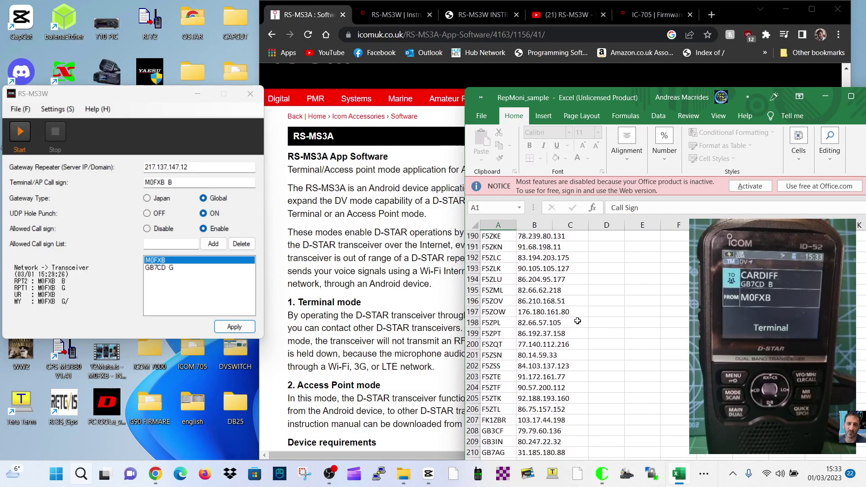
scroll(577, 321, up, 19)
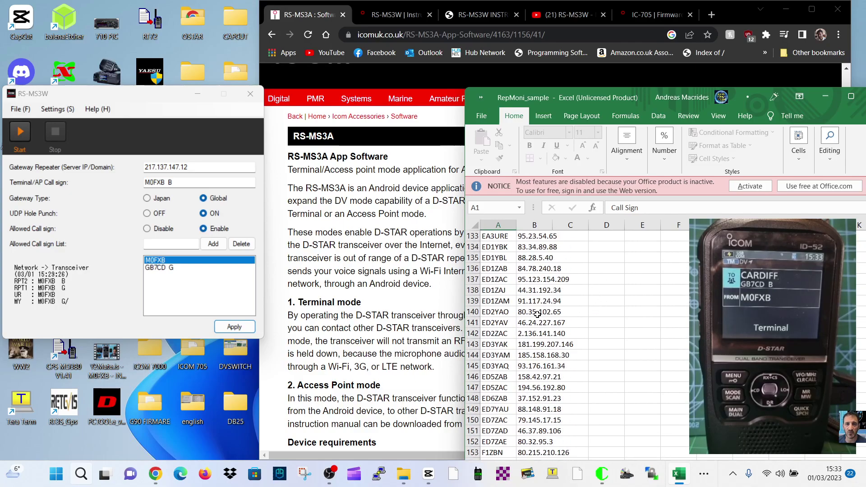
scroll(519, 305, up, 10)
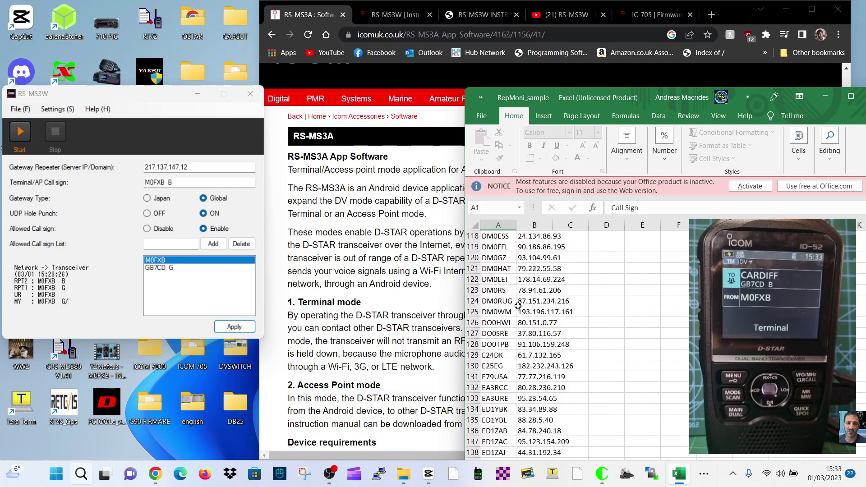
scroll(518, 306, down, 4)
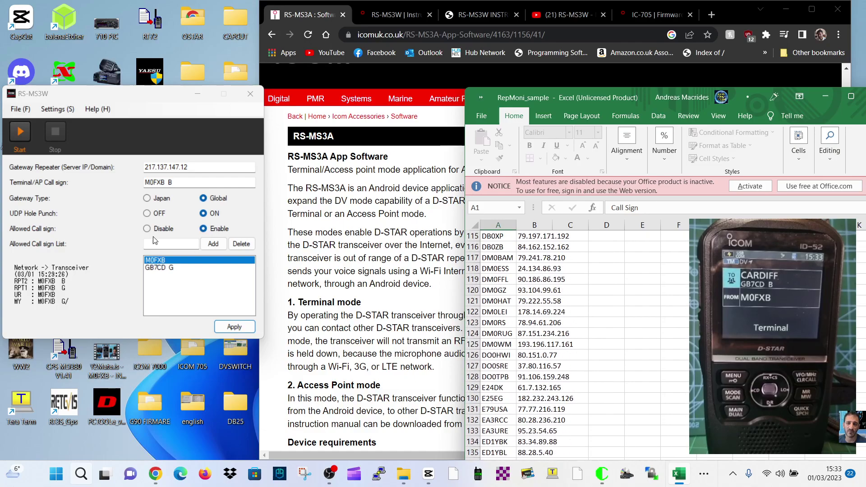
scroll(539, 311, down, 4)
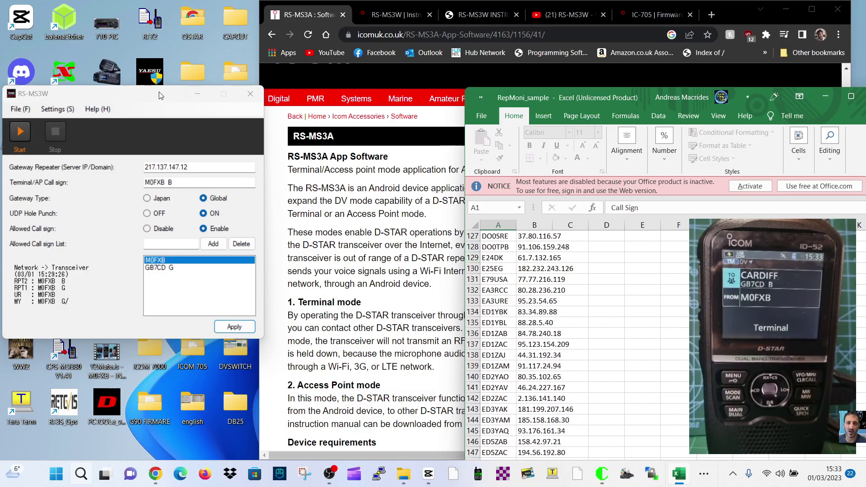
- Start the gateway connection in RS-MS3W and stop it again
click(142, 96)
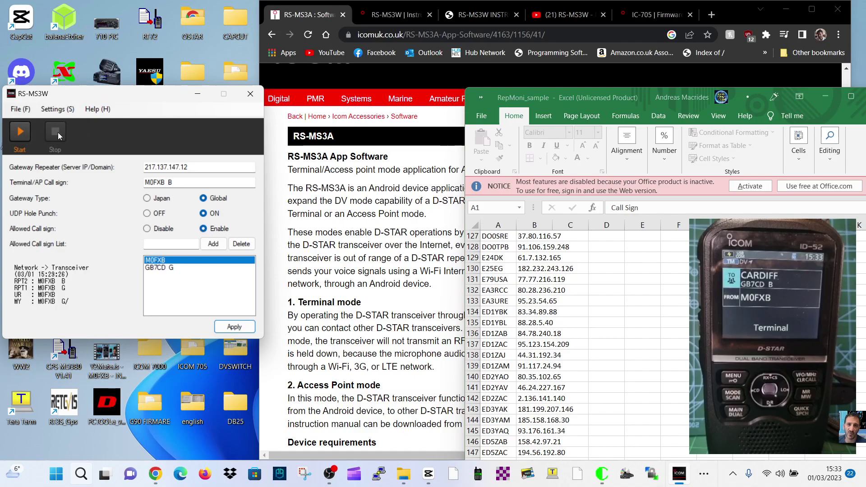
click(24, 134)
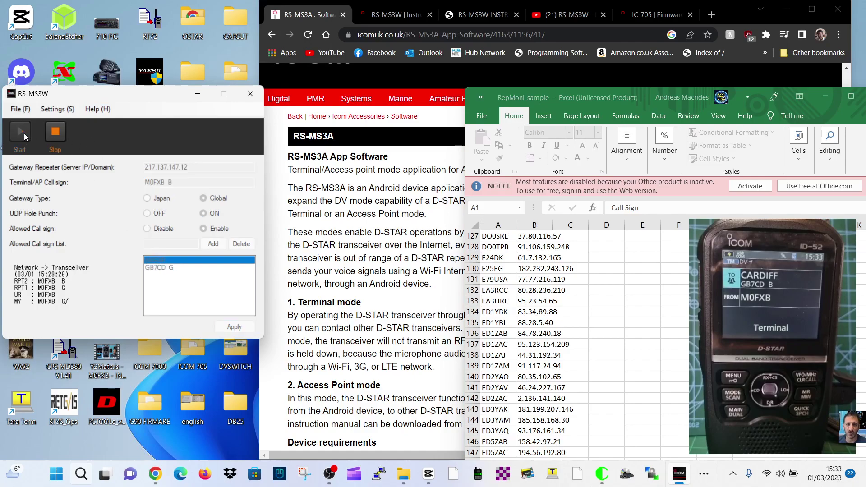
click(53, 135)
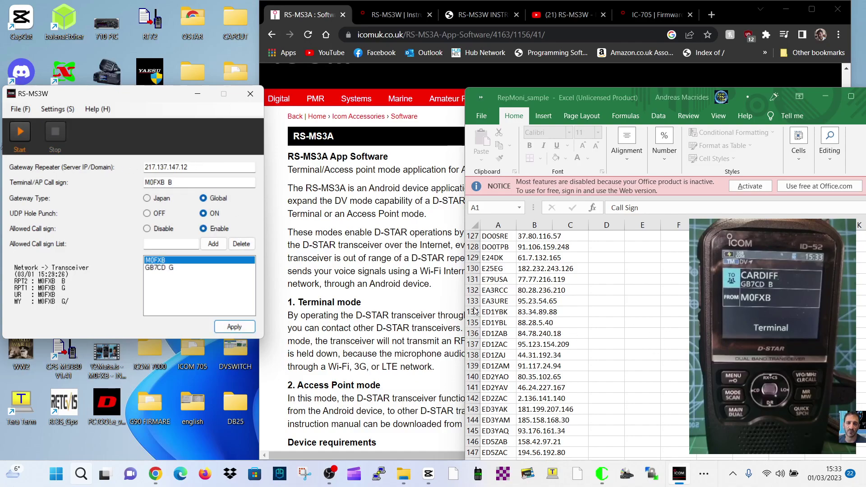
scroll(545, 383, down, 11)
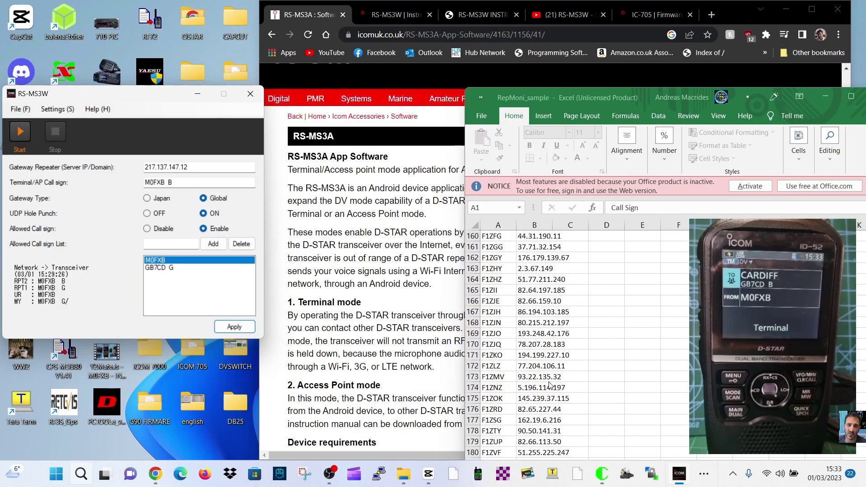
scroll(549, 383, up, 12)
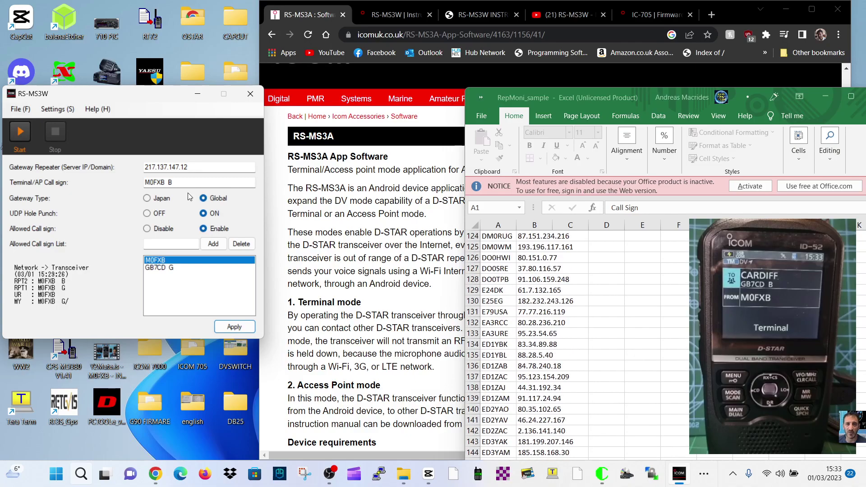
- Select the first entry in the allowed call sign list and set Allowed Call sign to Disable
click(178, 181)
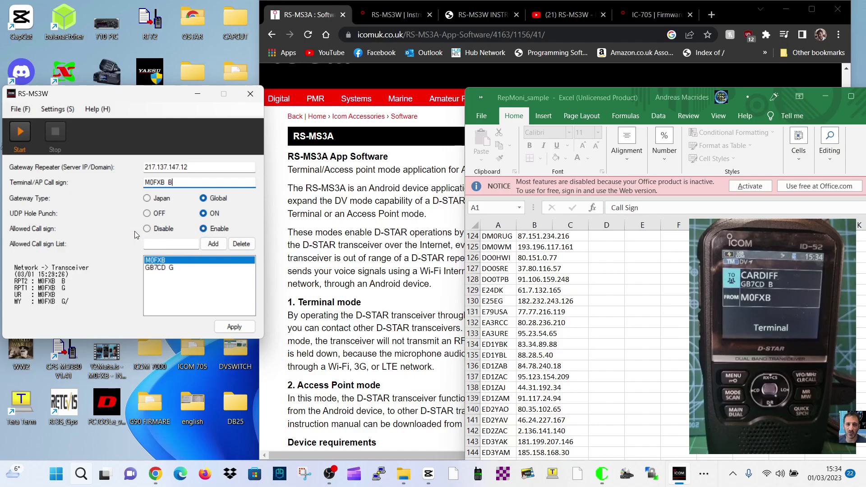
click(147, 230)
click(178, 270)
click(163, 261)
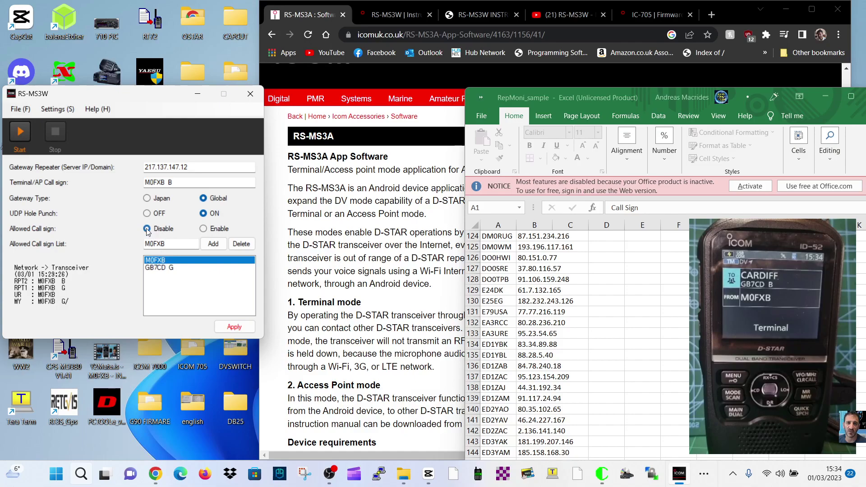
click(204, 230)
click(147, 229)
- Start the gateway connection, dismiss the error message and start the connection again
click(19, 134)
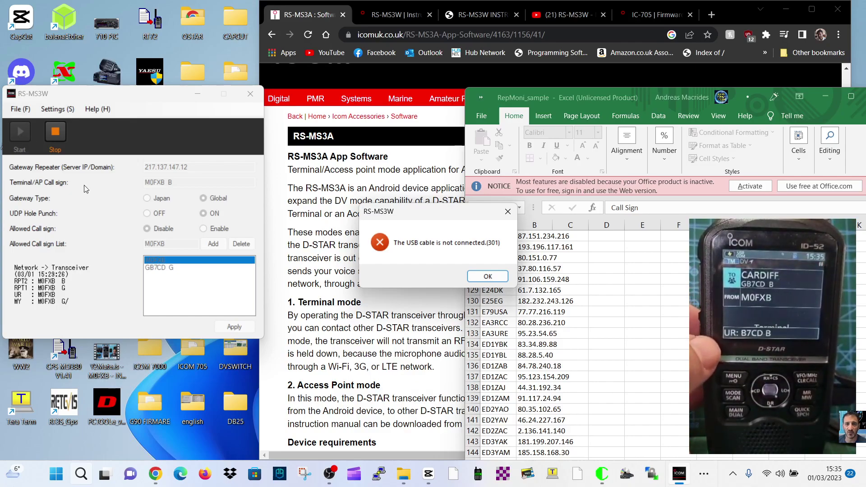
click(489, 276)
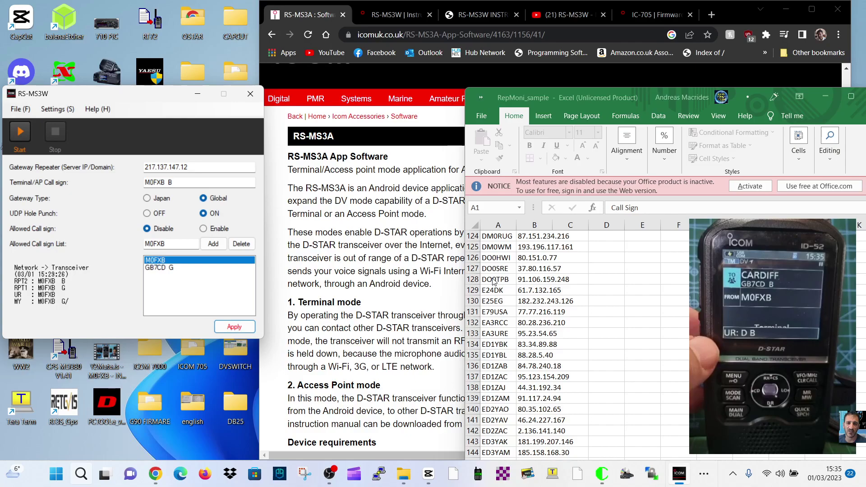
click(20, 137)
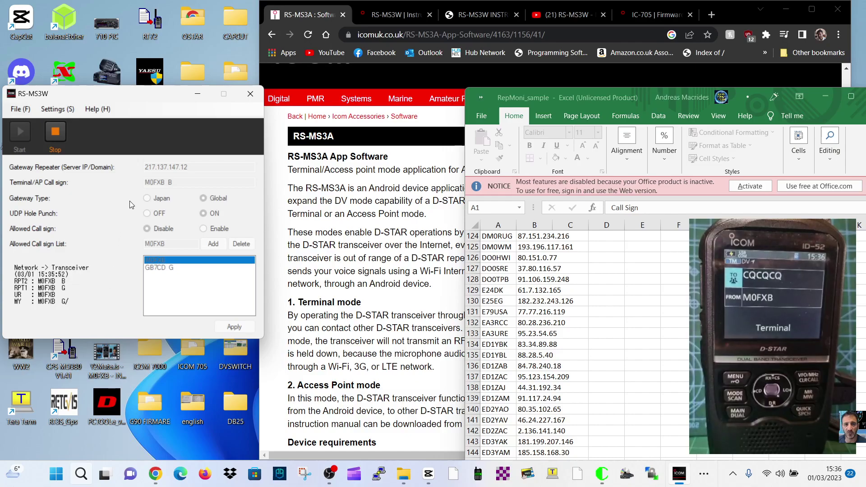
- Stop the gateway connection to the transceiver
click(55, 134)
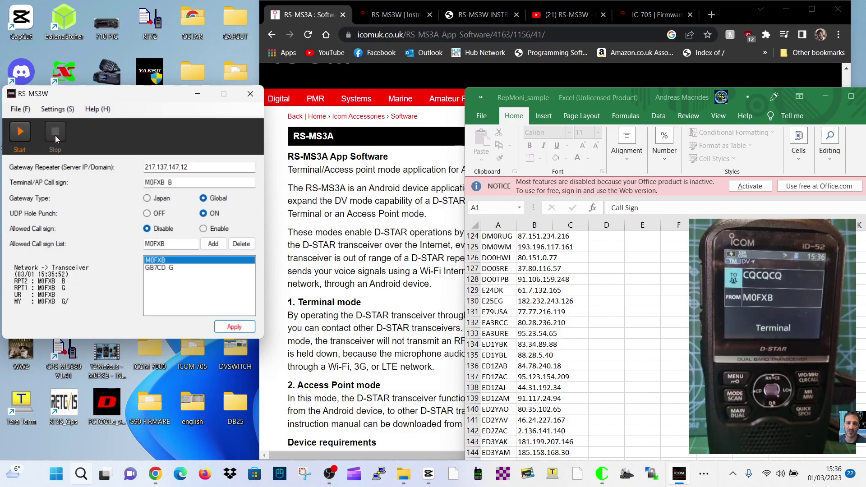
click(21, 109)
mouse_move(47, 110)
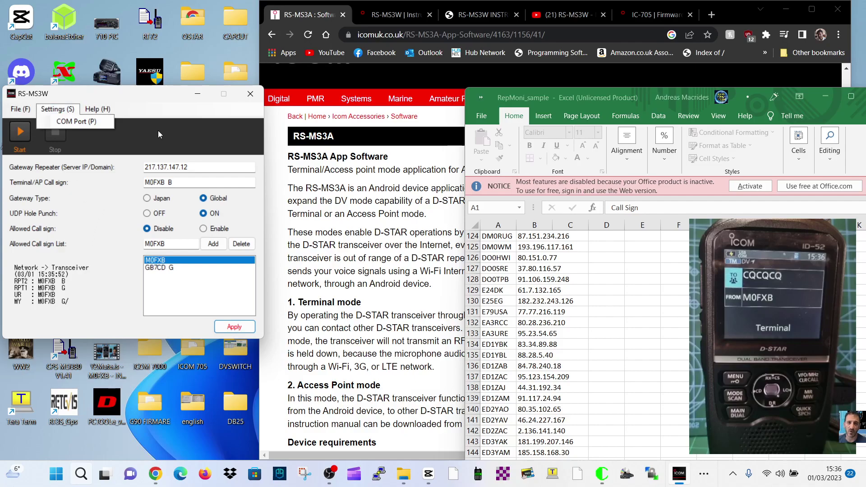
click(152, 111)
- Check which serial port the ID-52 uses under Ports (COM & LPT) in Device Manager, and close it
right_click(53, 479)
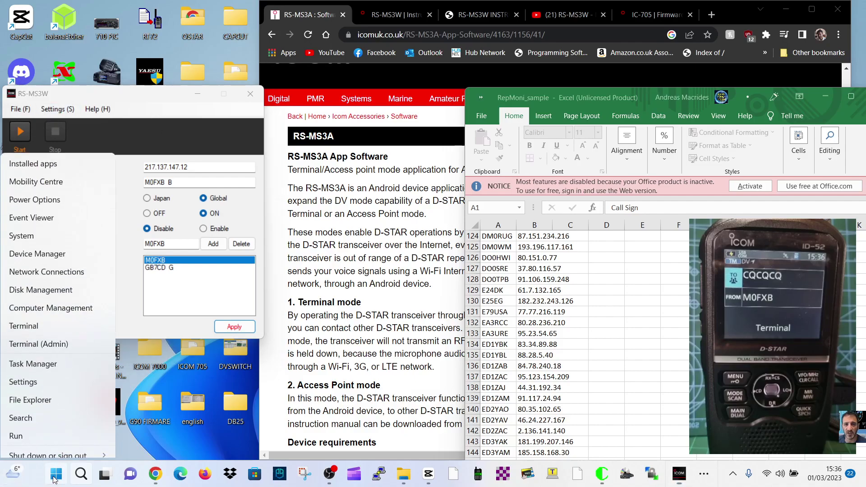
click(43, 253)
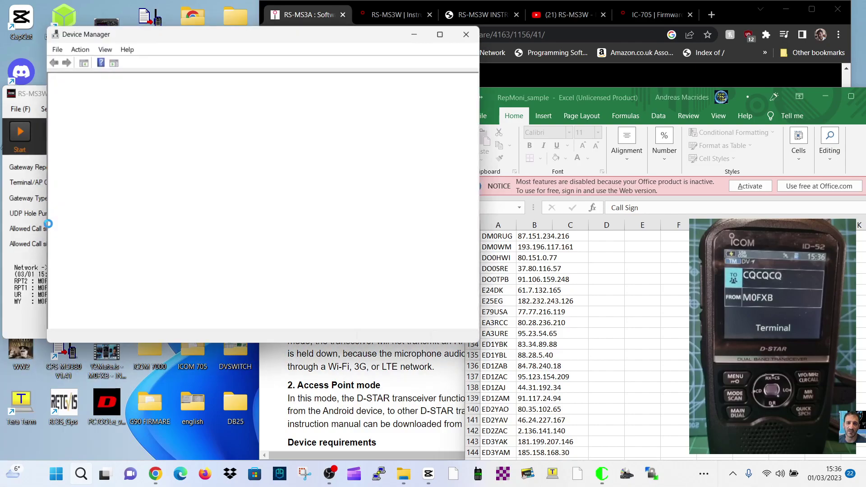
double_click(87, 240)
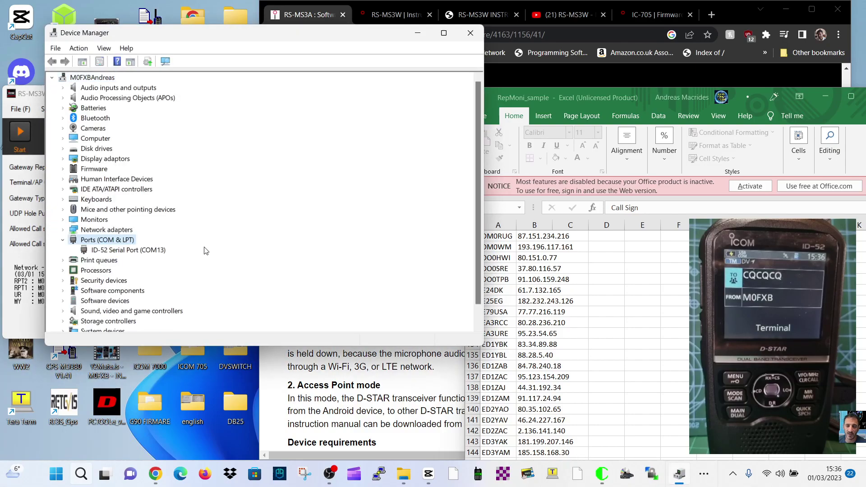
click(471, 32)
- Check the COM port number chosen in the RS-MS3W settings and close the dialog unchanged
click(57, 109)
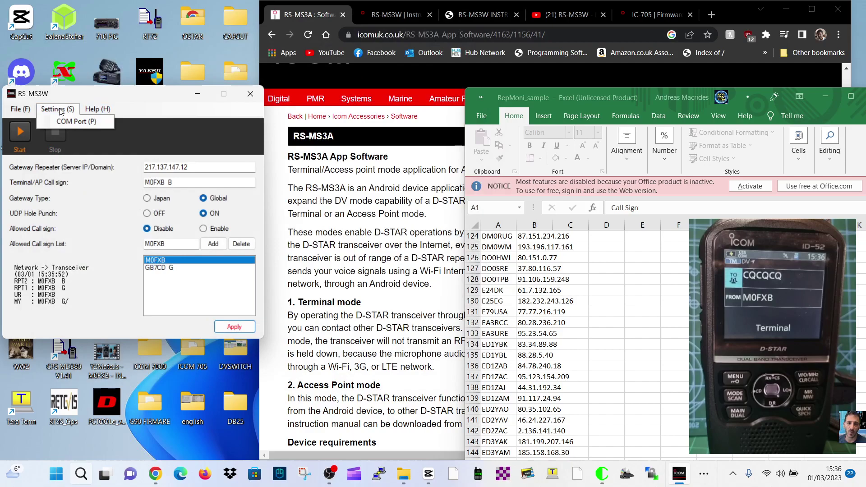
click(76, 121)
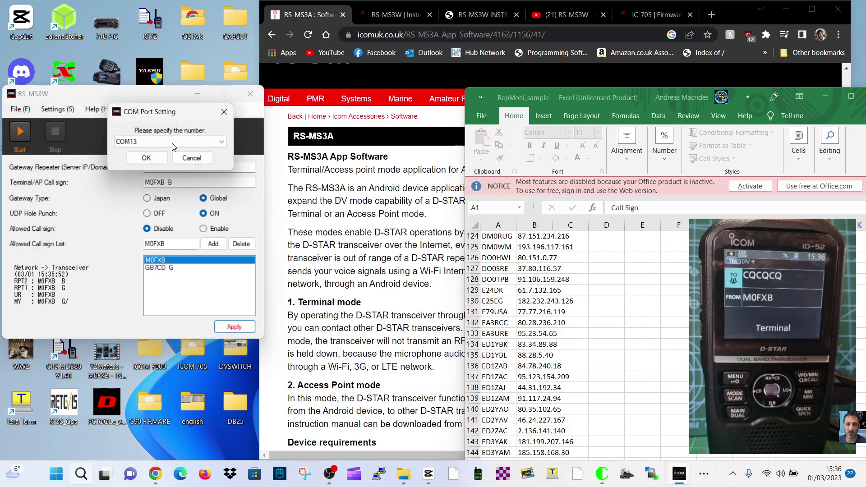
click(224, 112)
- View the IC-705 repeater list download page, the Android terminal mode video and the start of the RS-MS3W instructions in the browser
drag(639, 94, 646, 91)
click(648, 15)
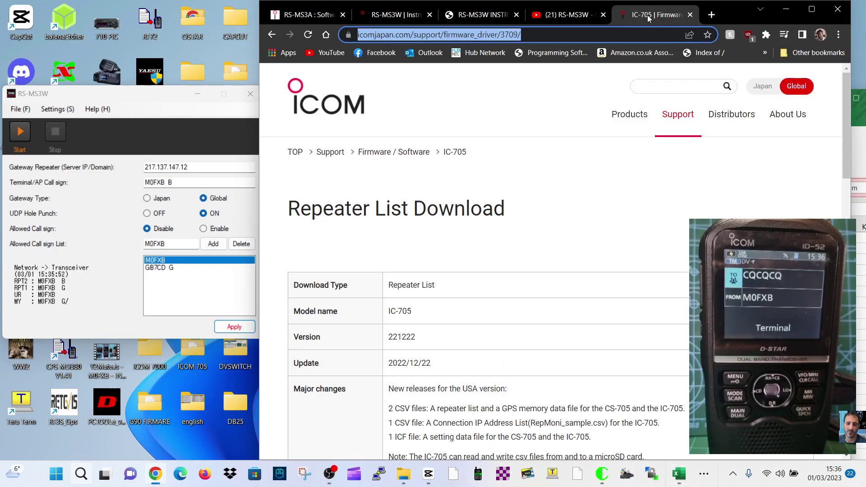
click(558, 17)
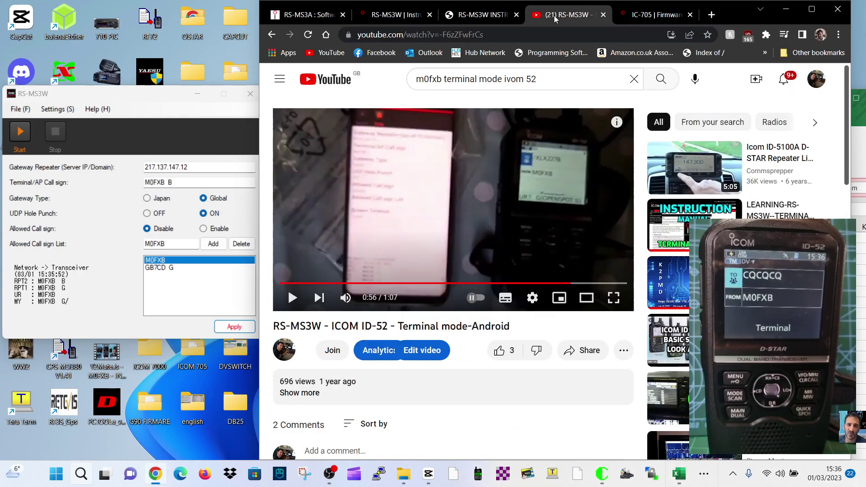
click(477, 17)
scroll(613, 262, up, 15)
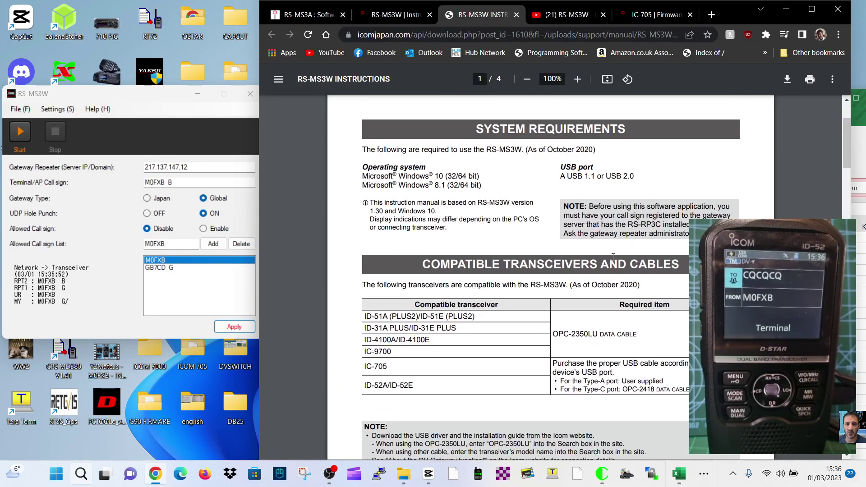
scroll(613, 257, up, 3)
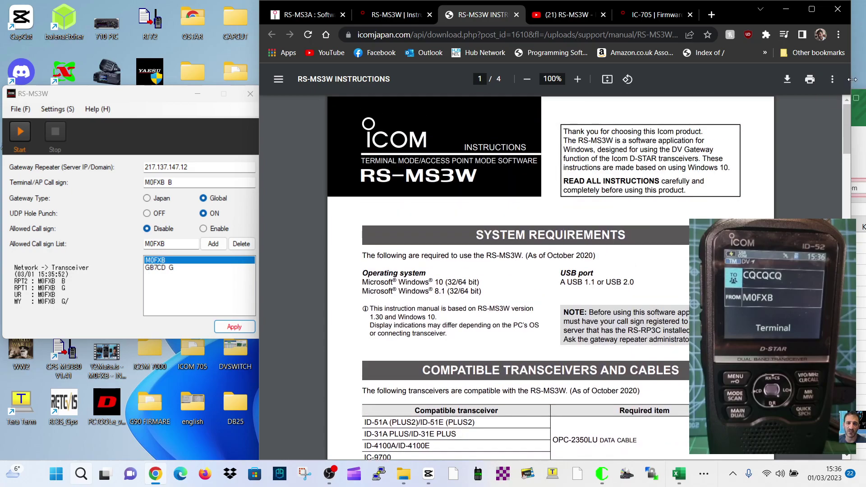
- Widen the browser window on both sides and look over the RS-MS3W system requirements and compatible transceivers
drag(852, 79, 862, 81)
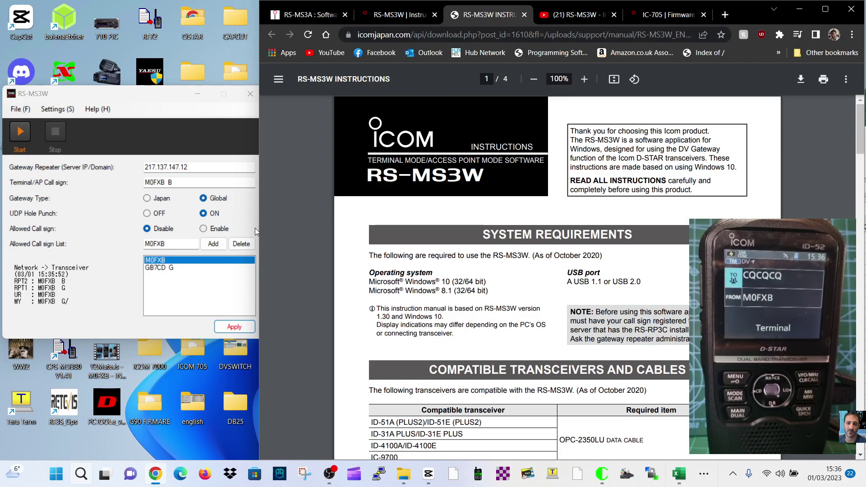
drag(257, 231, 216, 233)
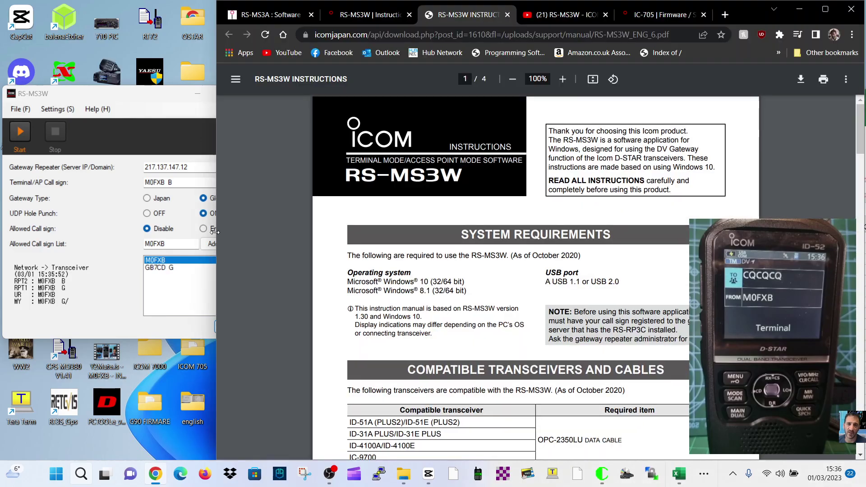
scroll(647, 301, down, 10)
scroll(647, 305, up, 9)
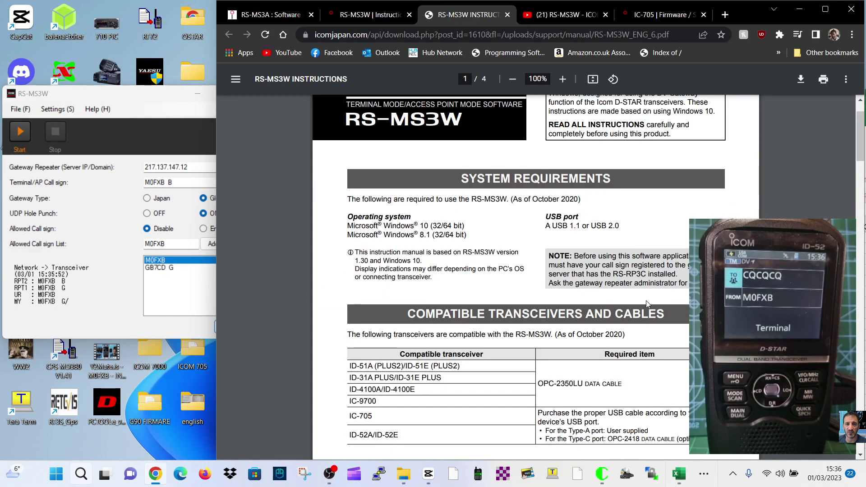
- Read through the RS-MS3W instructions from the compatible transceivers and installation pages to the main screen's File, Settings and Help descriptions
scroll(636, 243, down, 1)
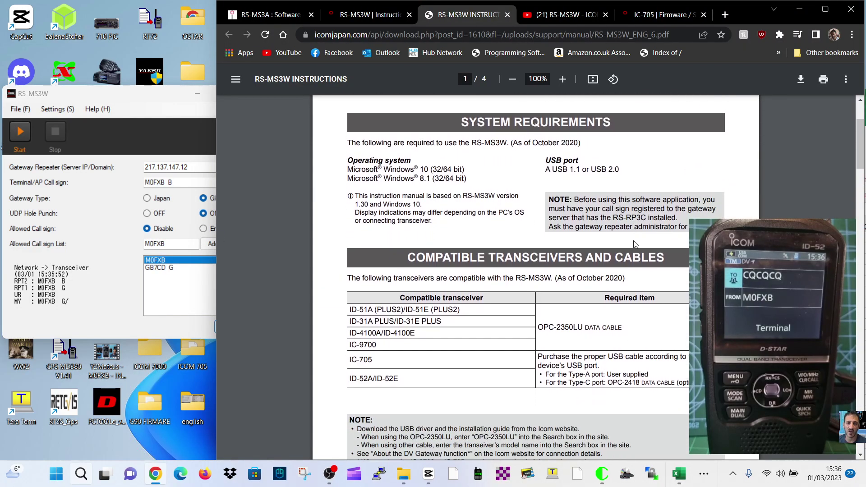
scroll(798, 239, down, 4)
scroll(798, 240, down, 7)
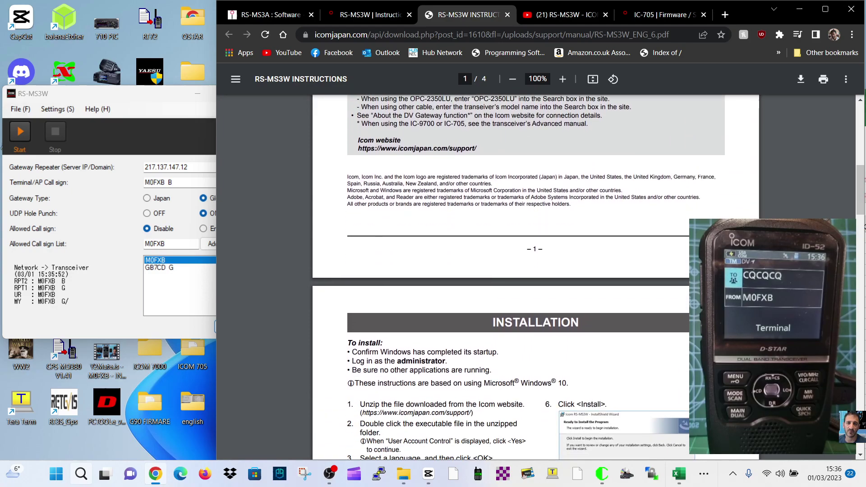
scroll(587, 277, down, 6)
scroll(586, 278, up, 5)
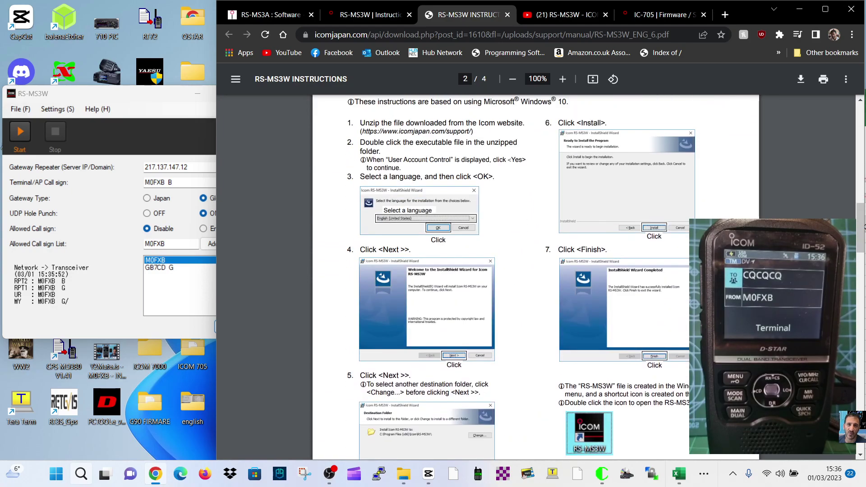
scroll(586, 278, down, 12)
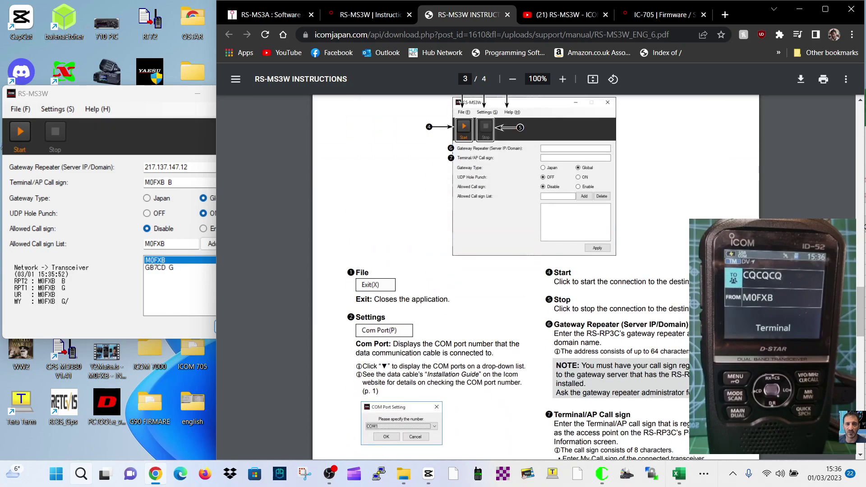
scroll(536, 278, up, 3)
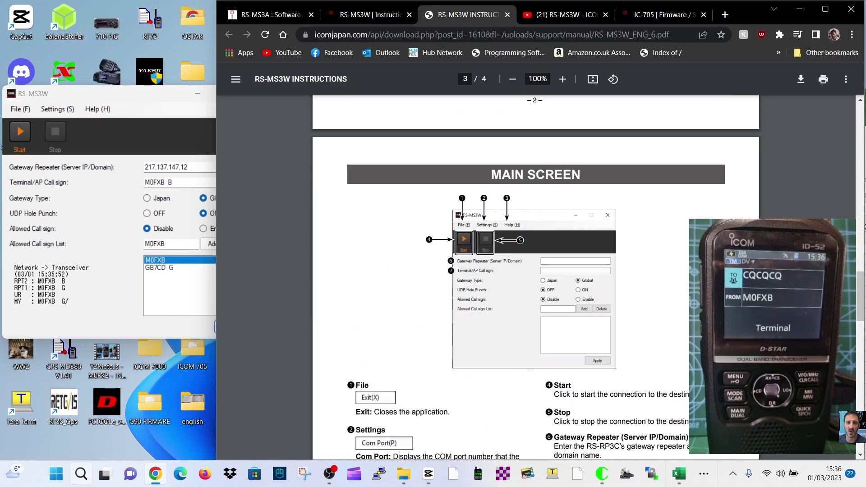
scroll(341, 341, down, 3)
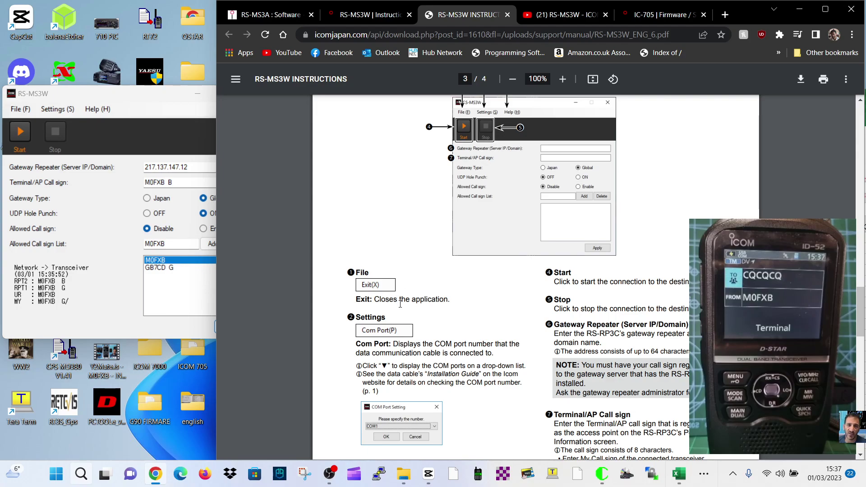
scroll(446, 245, down, 3)
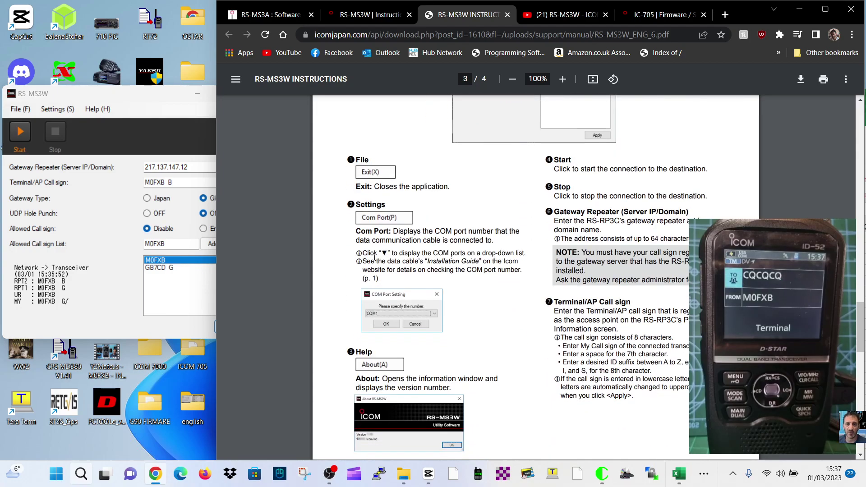
scroll(446, 331, down, 2)
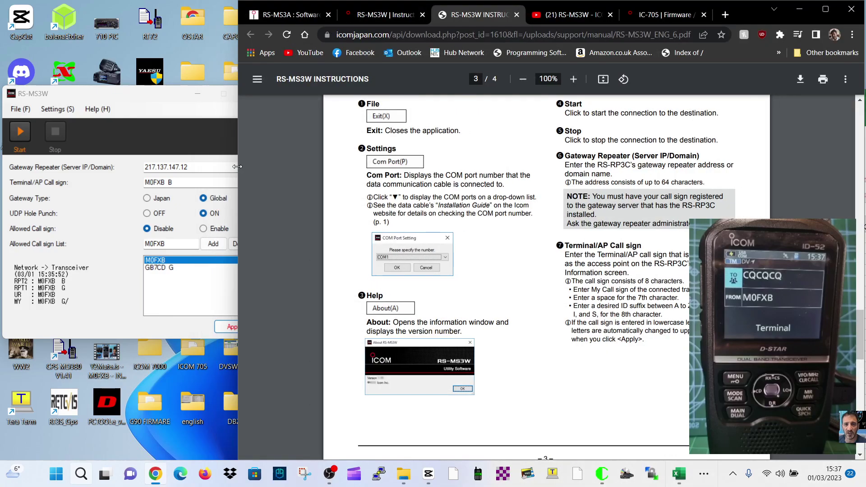
- Adjust the browser window's width beside RS-MS3W and compare the manual's main screen picture with its Gateway Repeater description
drag(237, 167, 197, 169)
scroll(750, 196, up, 5)
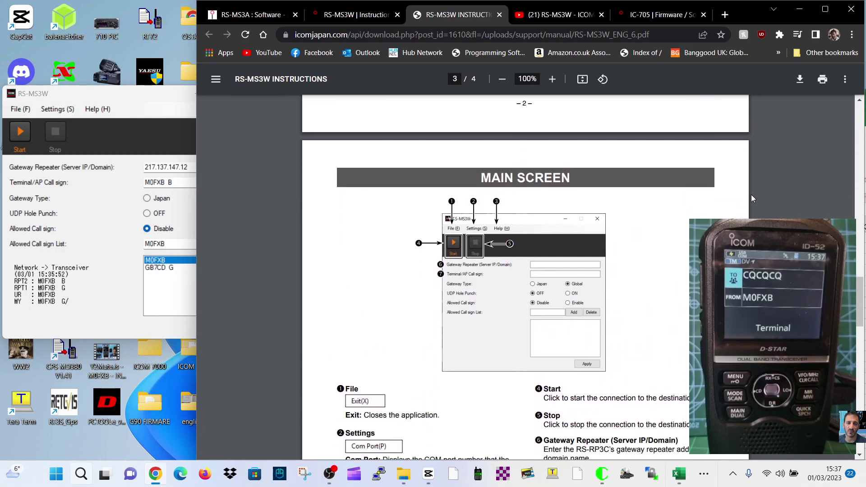
scroll(749, 194, down, 4)
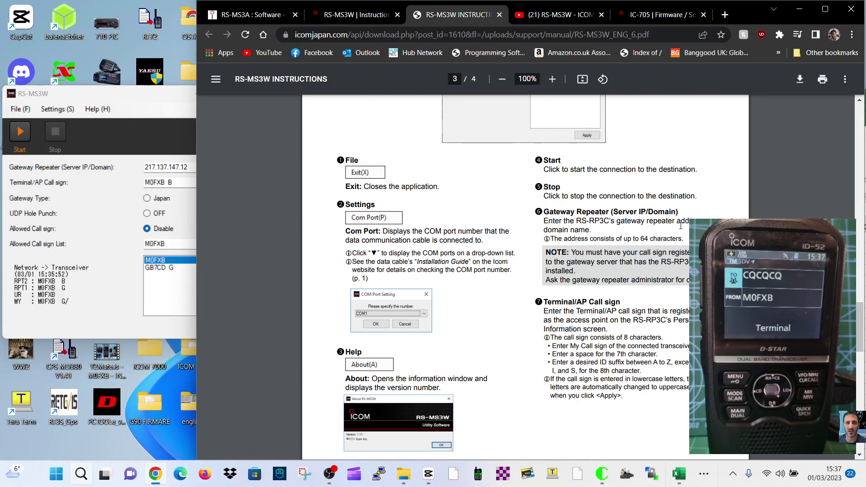
drag(197, 146, 207, 146)
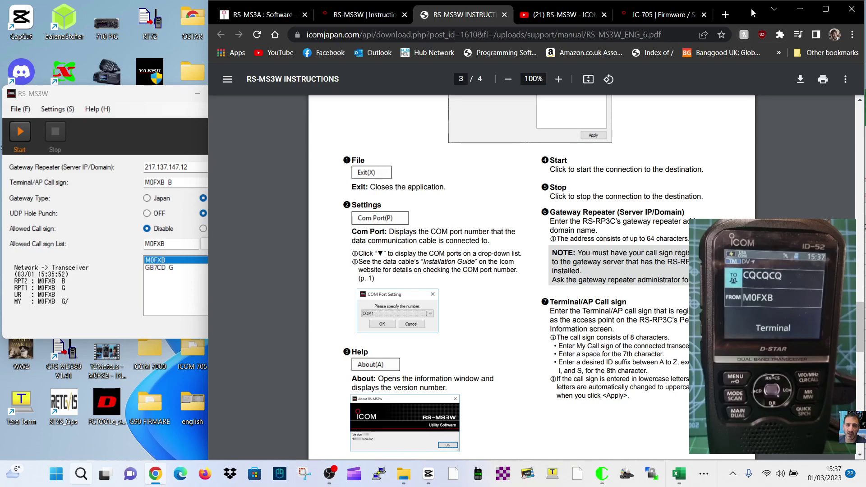
- Shift the browser aside to glance at the RepMoni_sample workbook, view the IC-705 repeater list page, and return to the RS-MS3W instructions
drag(751, 8, 730, 8)
click(854, 121)
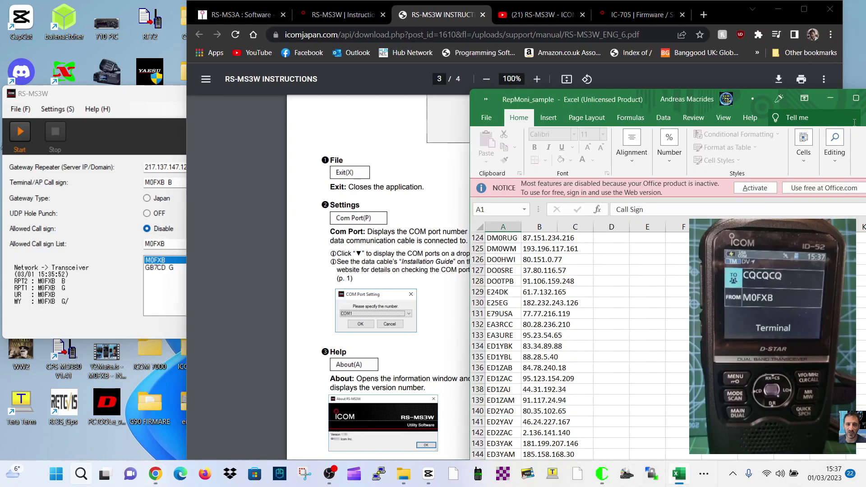
click(379, 114)
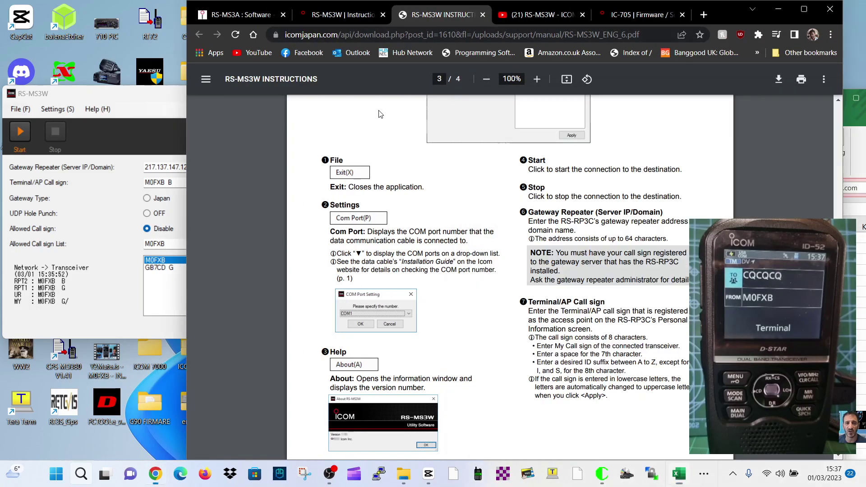
click(537, 15)
click(635, 13)
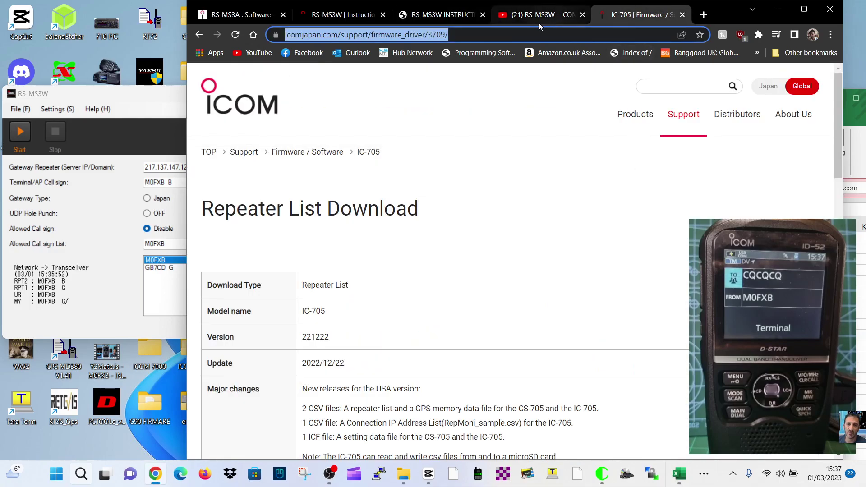
click(448, 15)
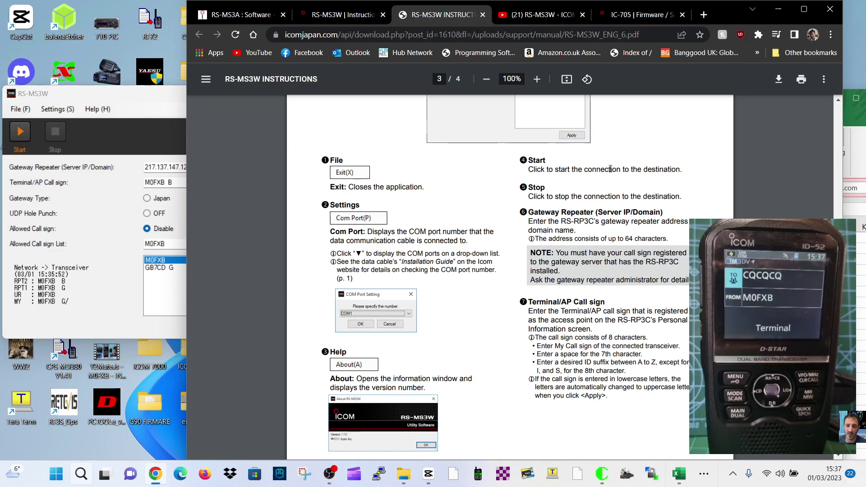
- Read the manual's Terminal/AP Call sign rules and the continued main screen page covering Gateway Type and UDP Hole Punch
scroll(668, 300, down, 1)
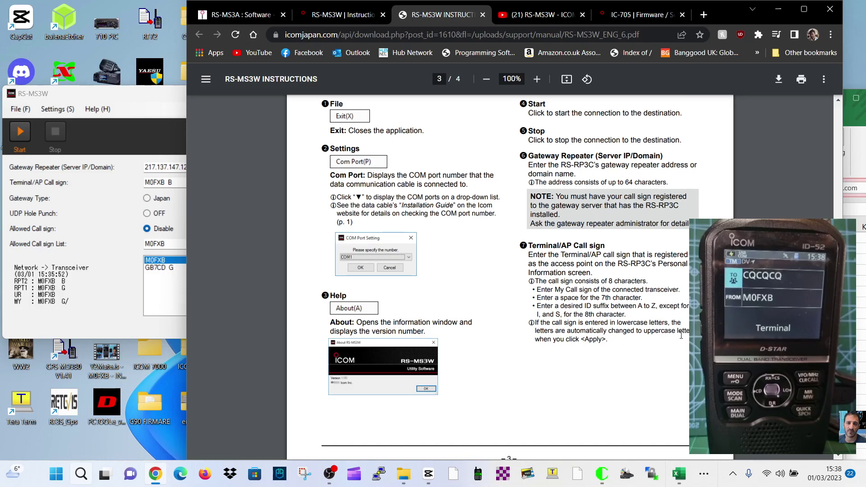
scroll(679, 343, down, 6)
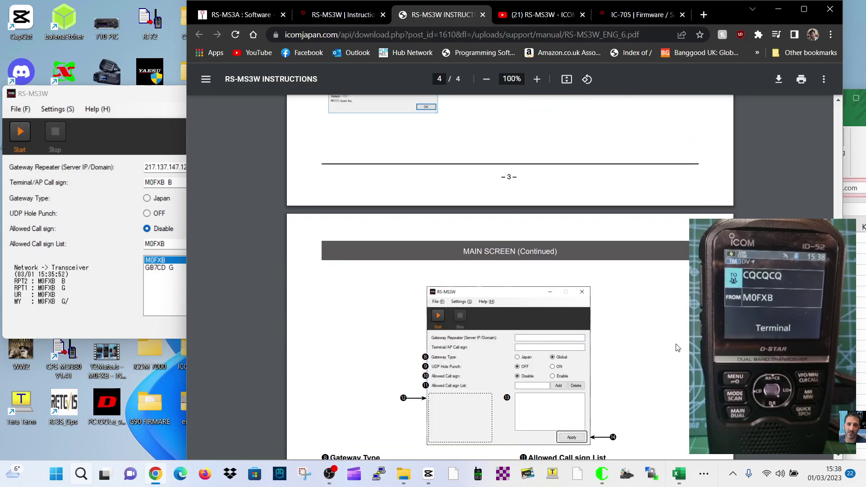
scroll(678, 347, down, 4)
scroll(678, 348, down, 2)
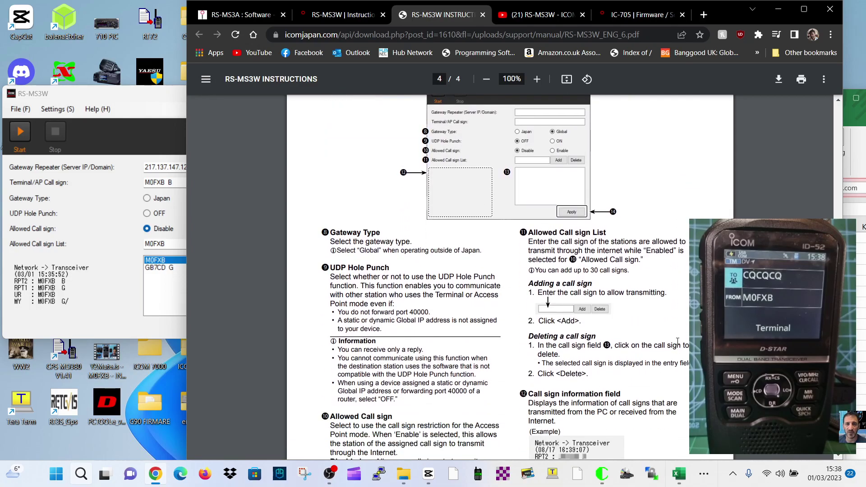
scroll(678, 341, up, 2)
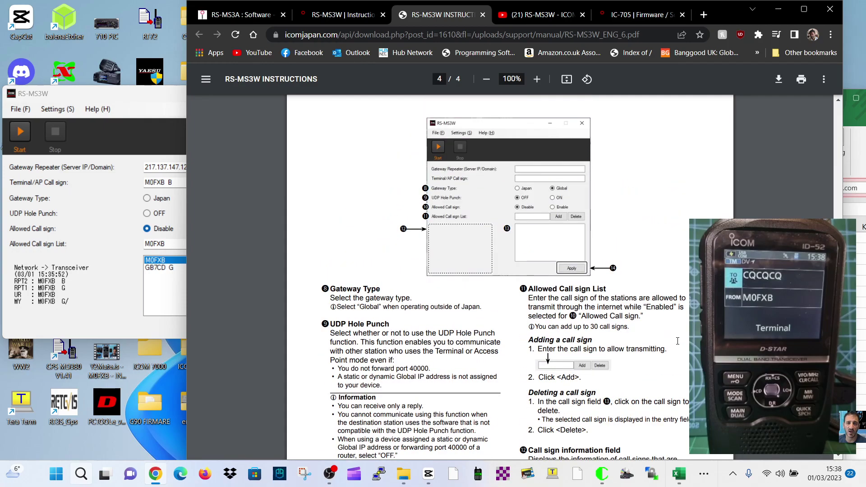
scroll(679, 343, down, 1)
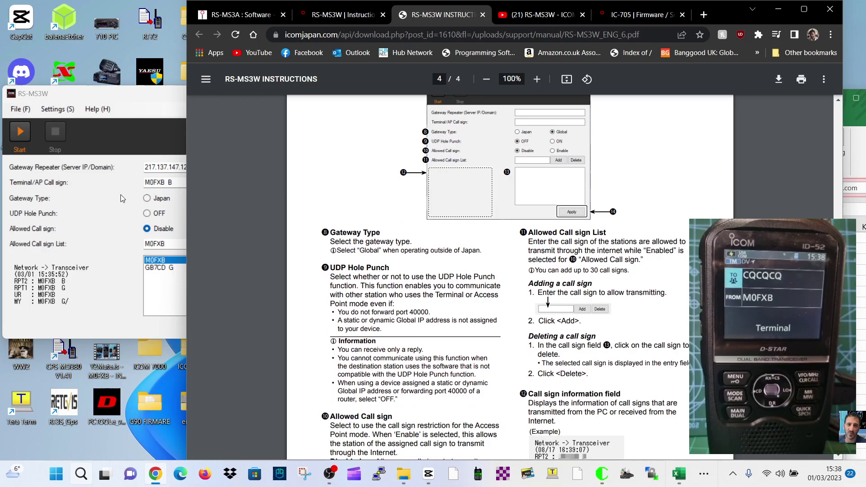
- Narrow the browser window to uncover the RS-MS3W gateway and UDP options, and read the manual's Allowed Call sign section
drag(186, 112, 209, 116)
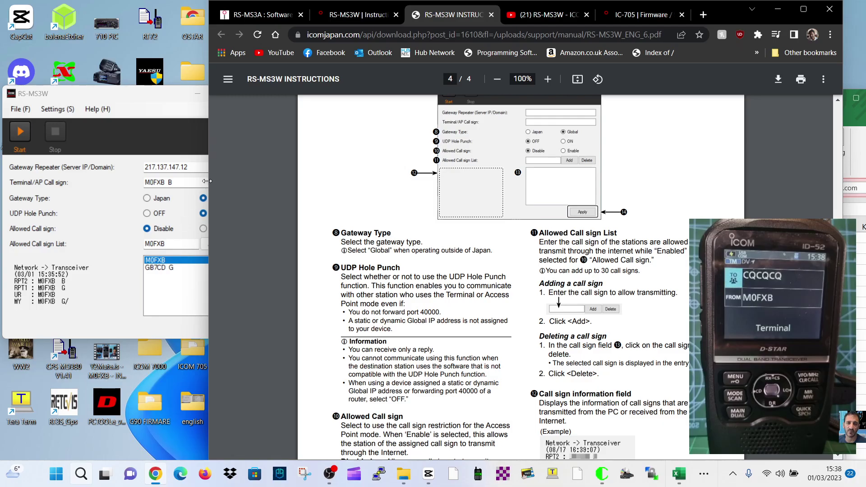
drag(211, 183, 232, 183)
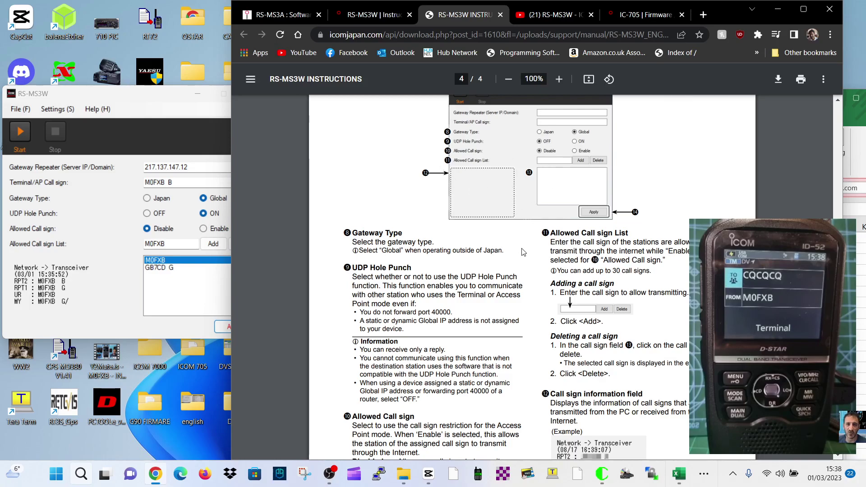
scroll(422, 333, down, 3)
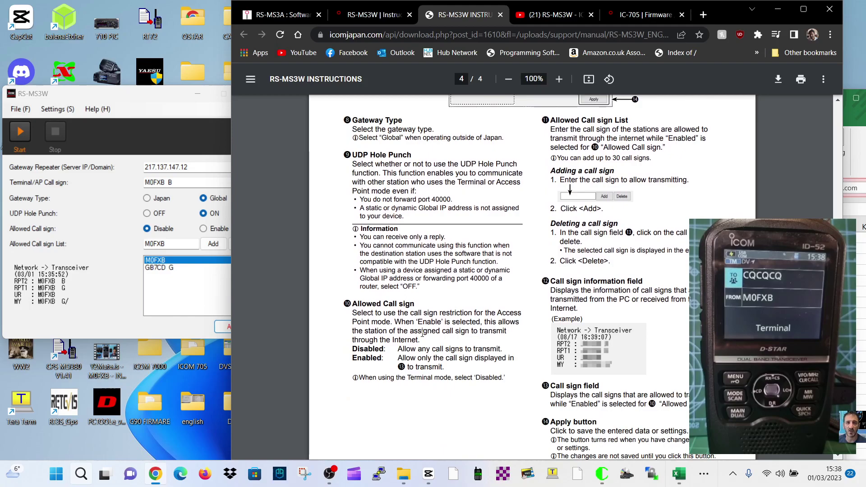
- Try Allowed Call sign on Enable, return it to Disable as the manual requires for Terminal mode, and apply the RS-MS3W settings
click(204, 229)
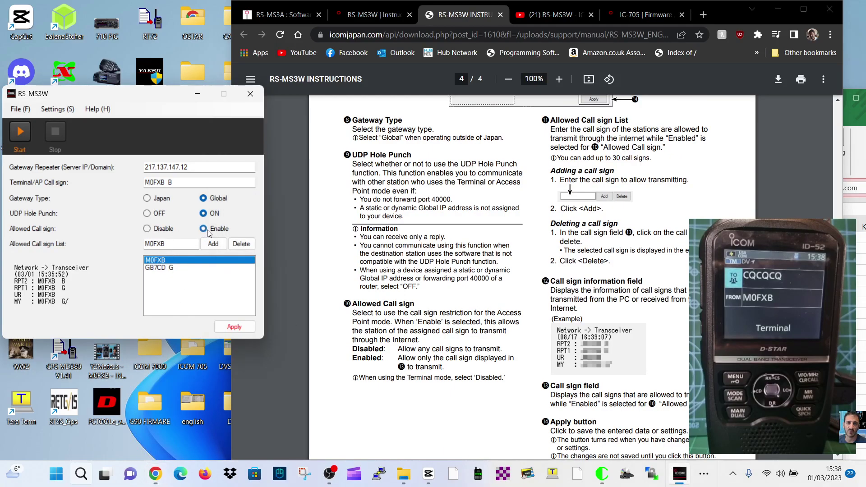
click(147, 229)
click(278, 221)
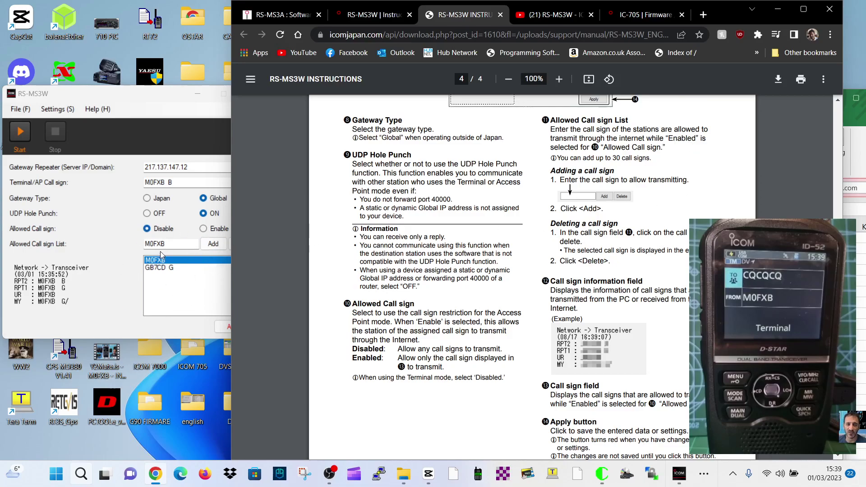
scroll(654, 312, down, 1)
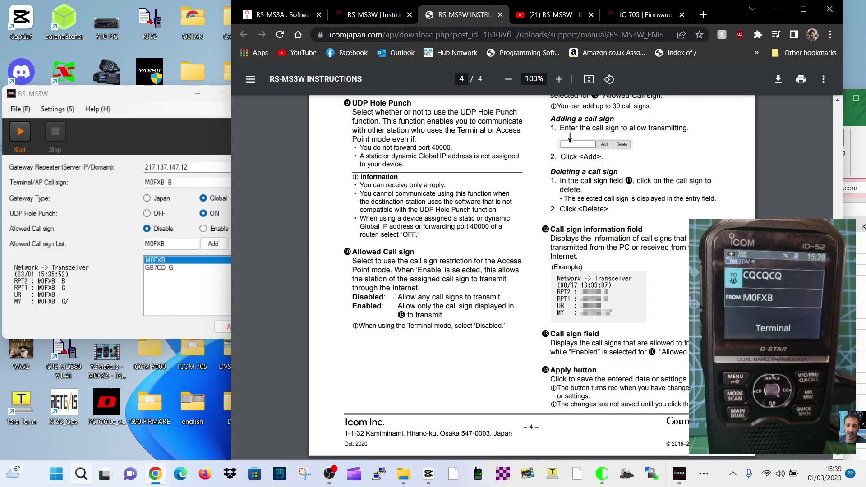
click(224, 328)
click(665, 266)
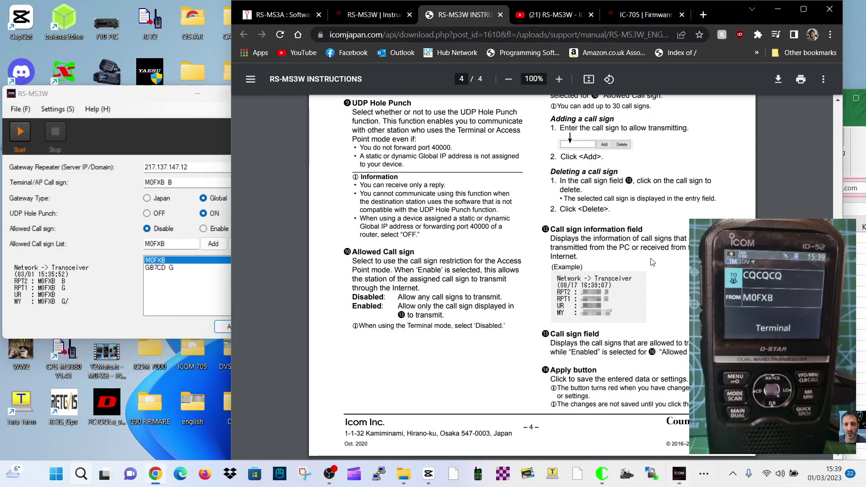
- Return to the first page of the instructions and start the RS-MS3W connection to the gateway
scroll(651, 262, up, 20)
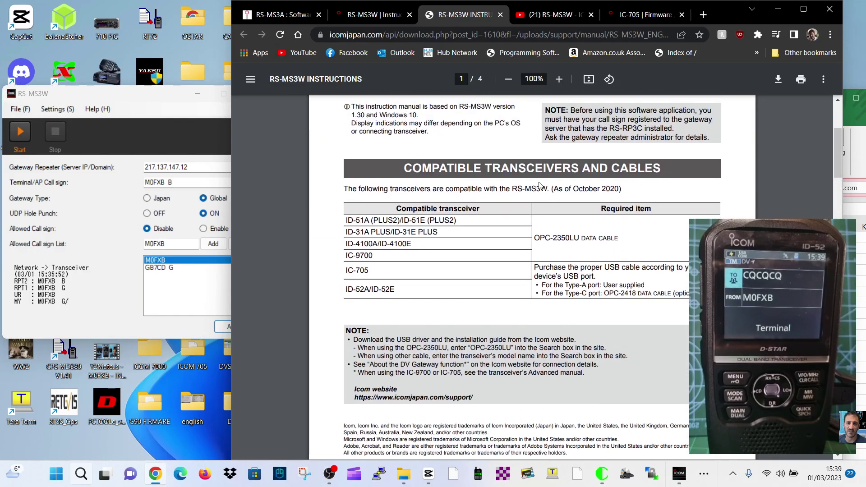
scroll(540, 185, up, 5)
click(21, 138)
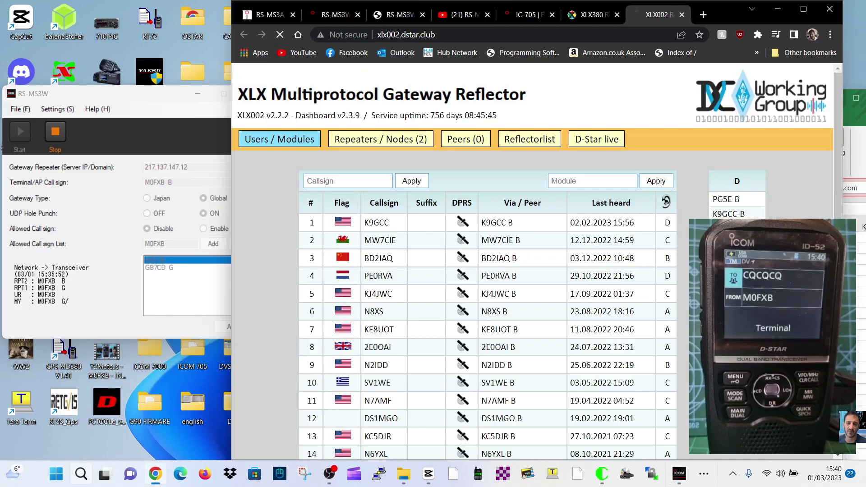
click(379, 35)
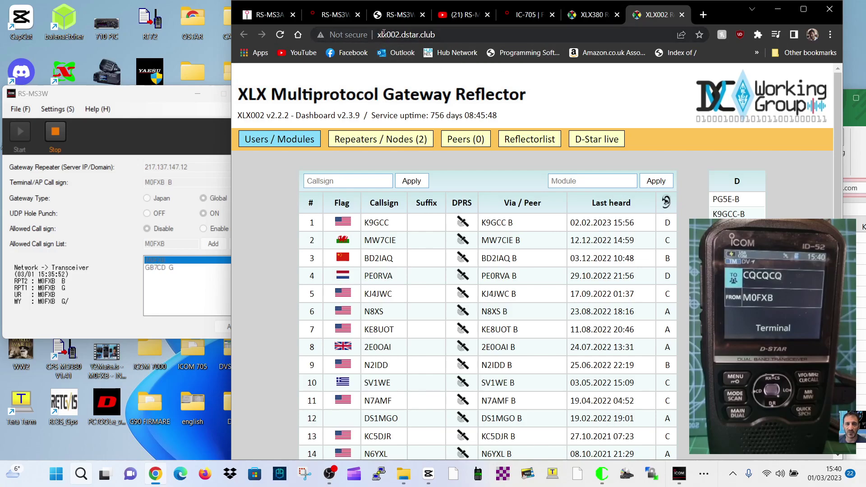
triple_click(379, 35)
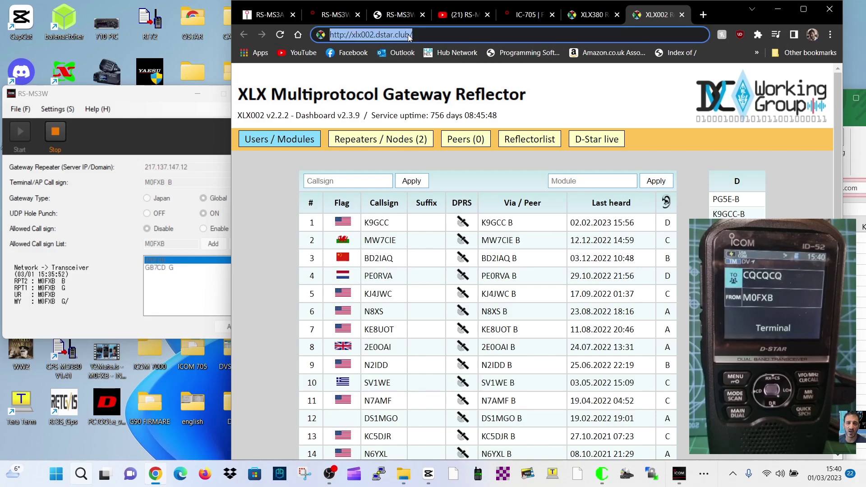
right_click(388, 36)
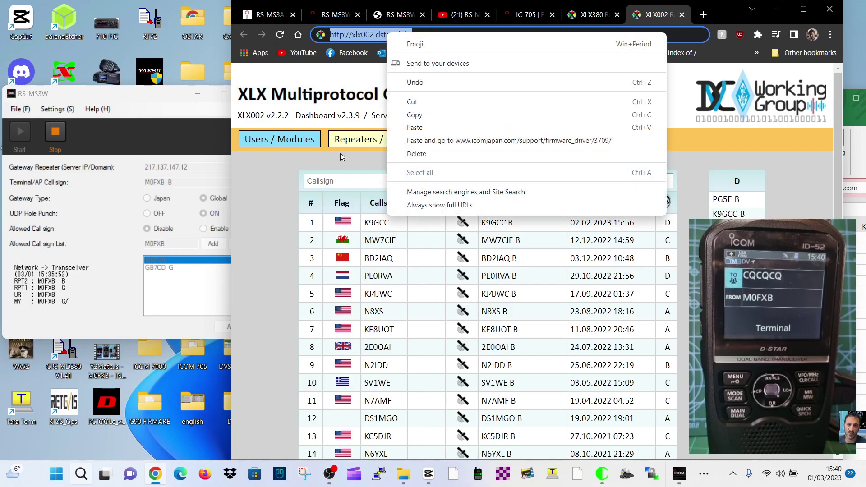
click(419, 115)
click(57, 136)
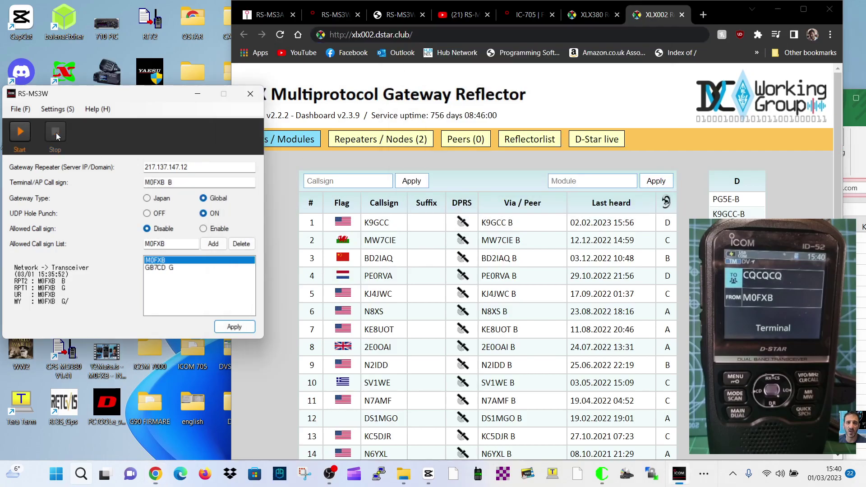
double_click(194, 166)
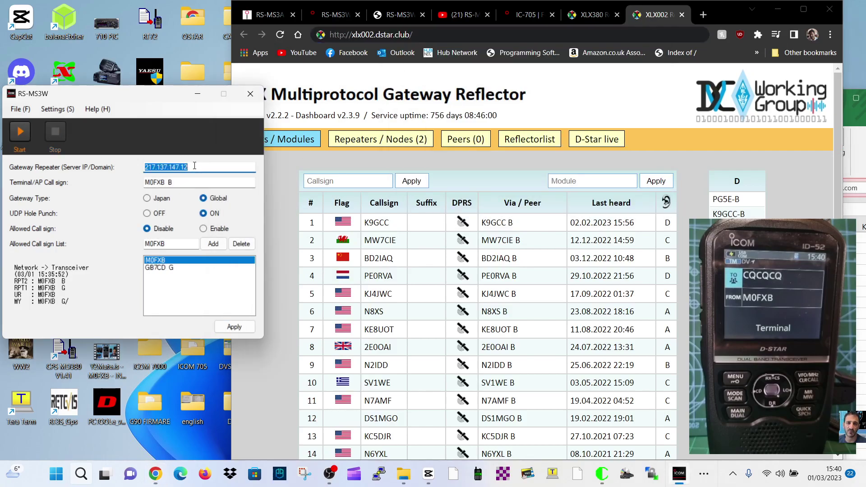
key(BackSpace)
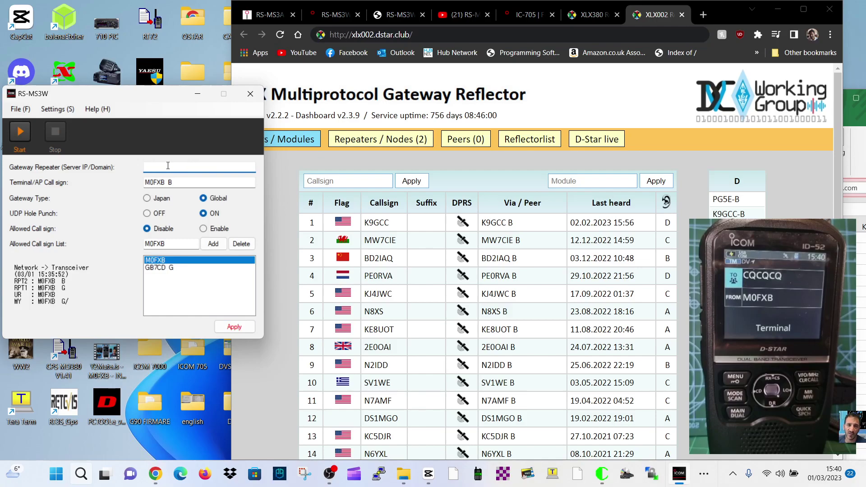
right_click(167, 166)
click(212, 214)
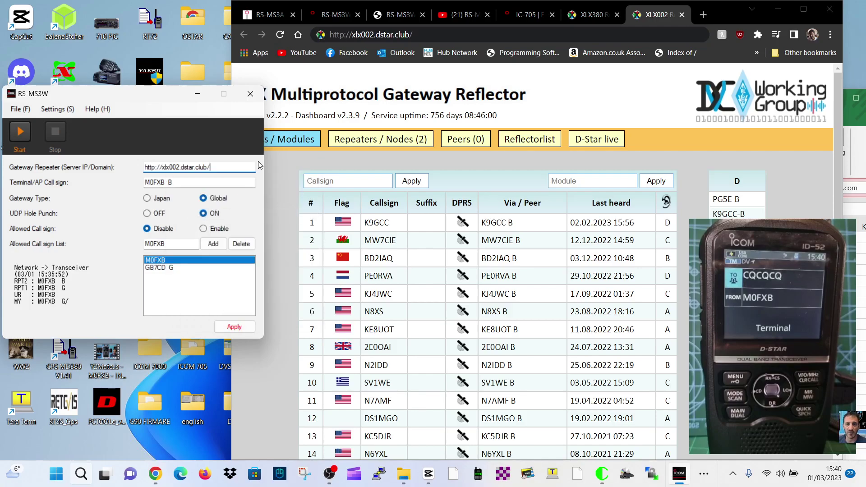
- Try repeatedly to apply the RS-MS3W settings with the reflector's web address as Gateway Repeater, dismissing each message
click(242, 327)
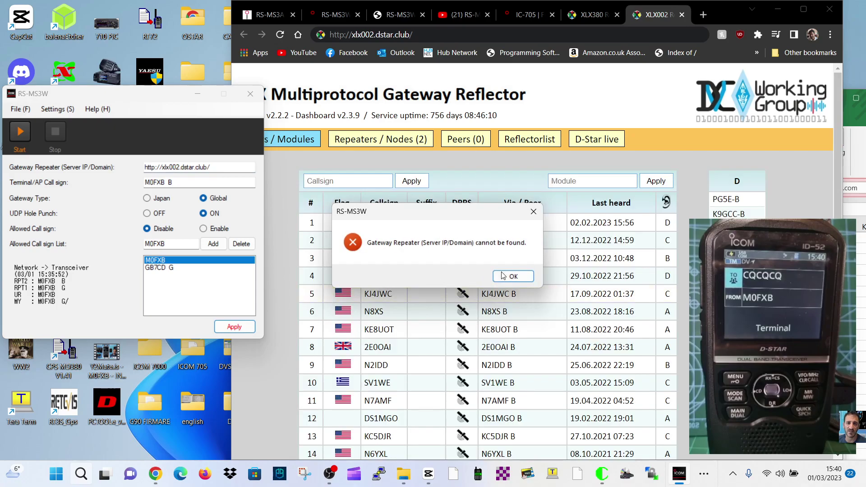
click(518, 280)
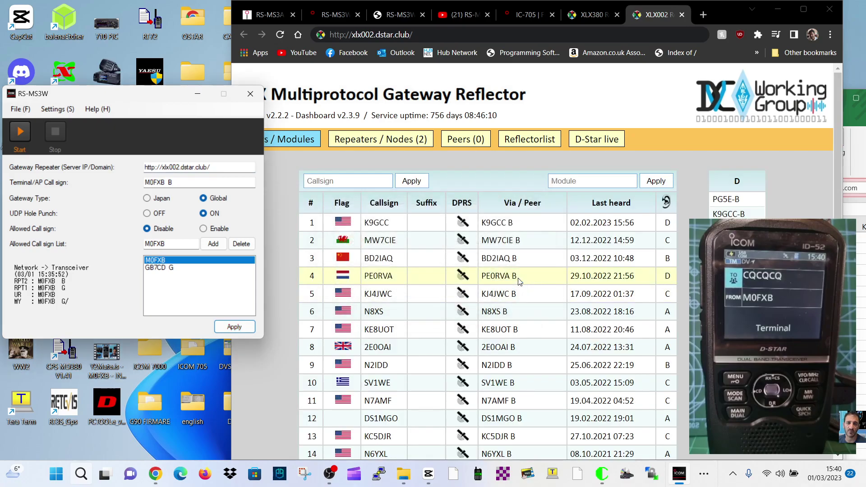
click(252, 325)
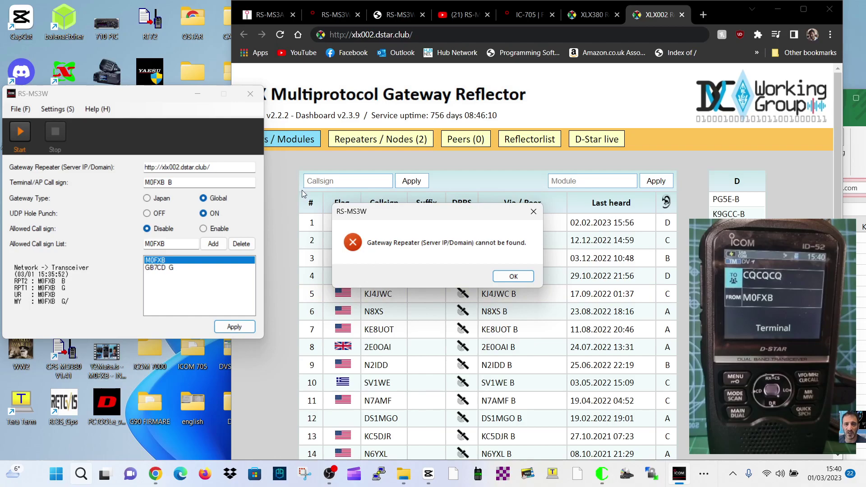
click(507, 276)
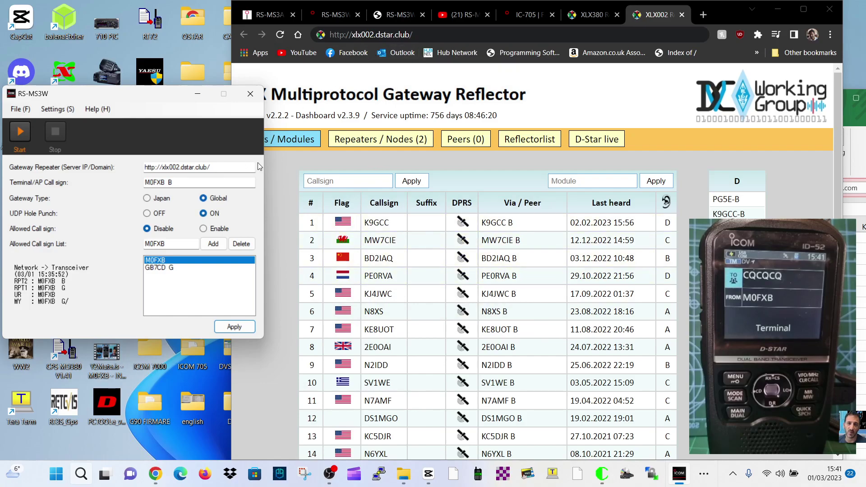
click(240, 327)
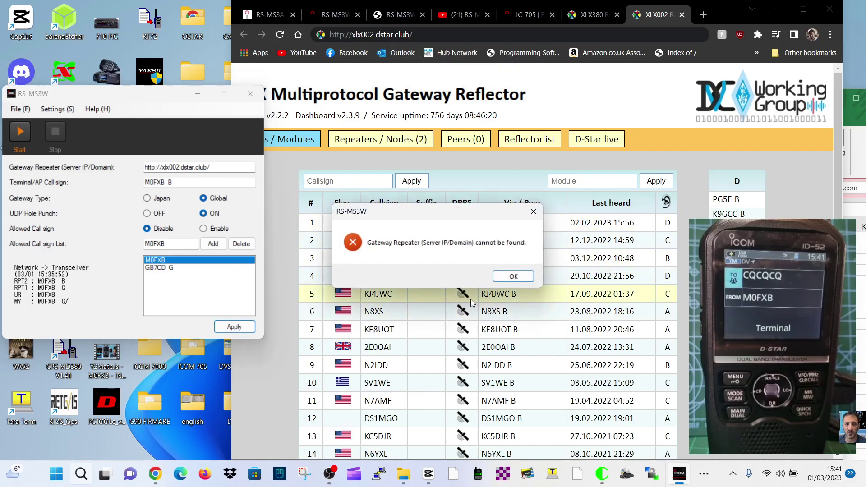
click(514, 277)
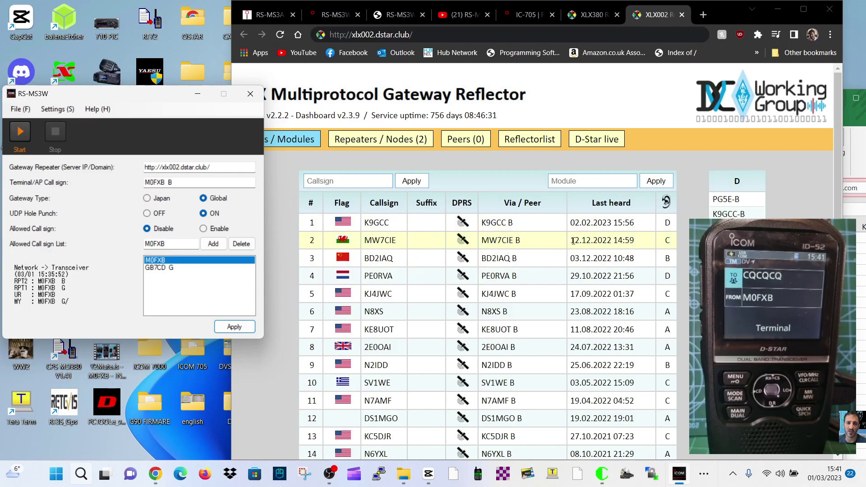
- Copy the second Last heard entry, 12.12.2022 14:59, from the XLX002 dashboard and try to apply it as the Gateway Repeater address
drag(572, 240, 637, 243)
right_click(621, 240)
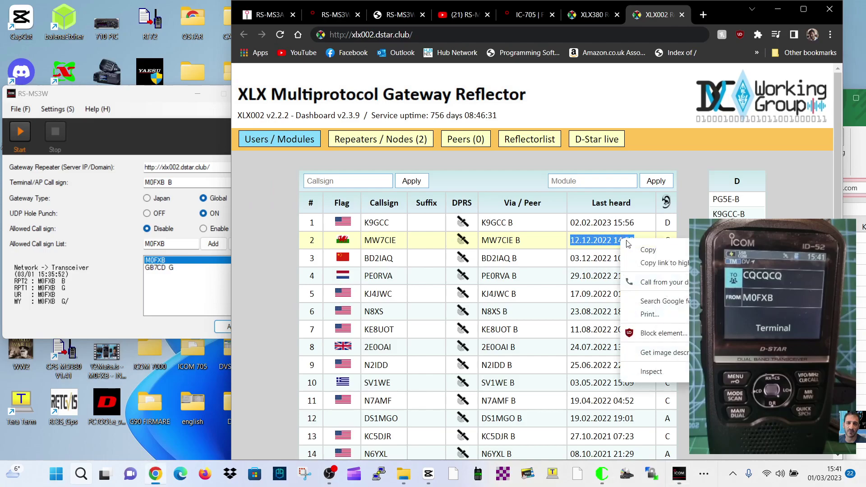
click(644, 249)
click(211, 168)
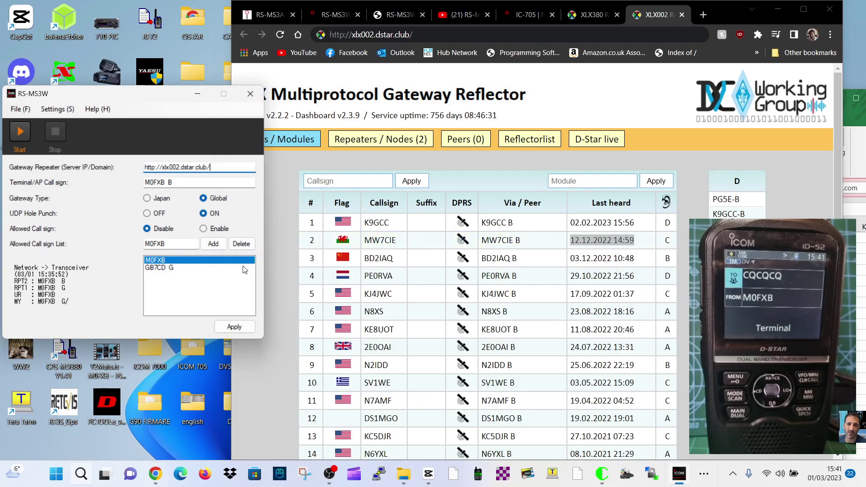
key(ctrl+a)
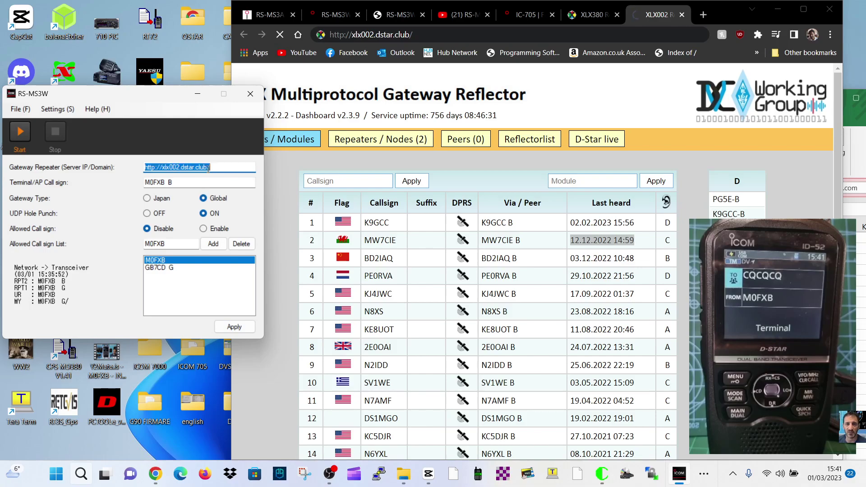
key(BackSpace)
right_click(208, 168)
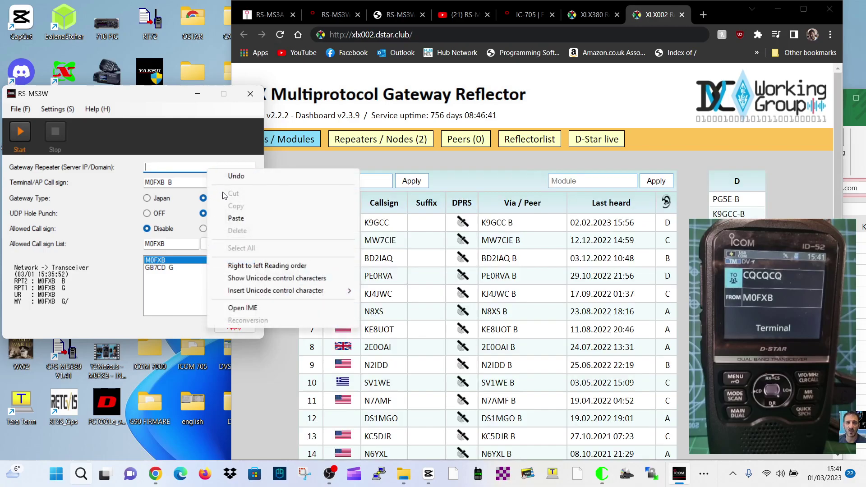
click(240, 221)
click(235, 327)
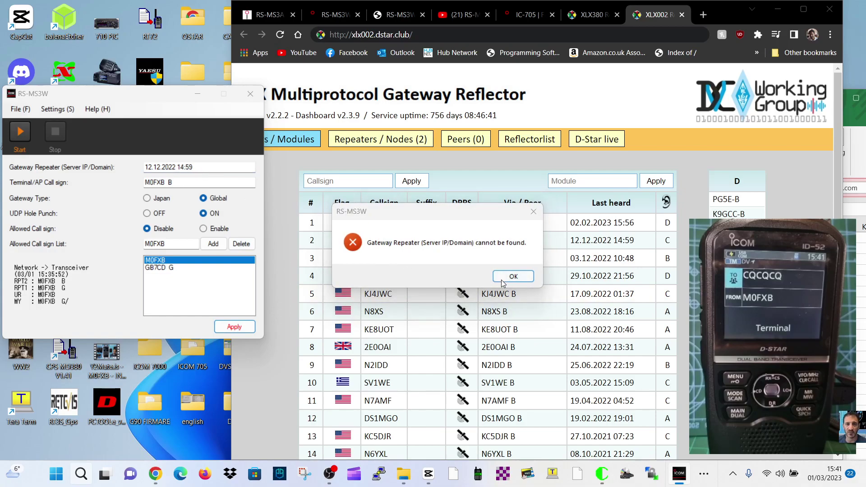
click(522, 279)
- Look through the XLX002 users list, the XLX380 reflector list and the Icom RS-MS3W and RS-MS3A pages, and uncover the whole RS-MS3W window
click(433, 145)
scroll(446, 194, down, 5)
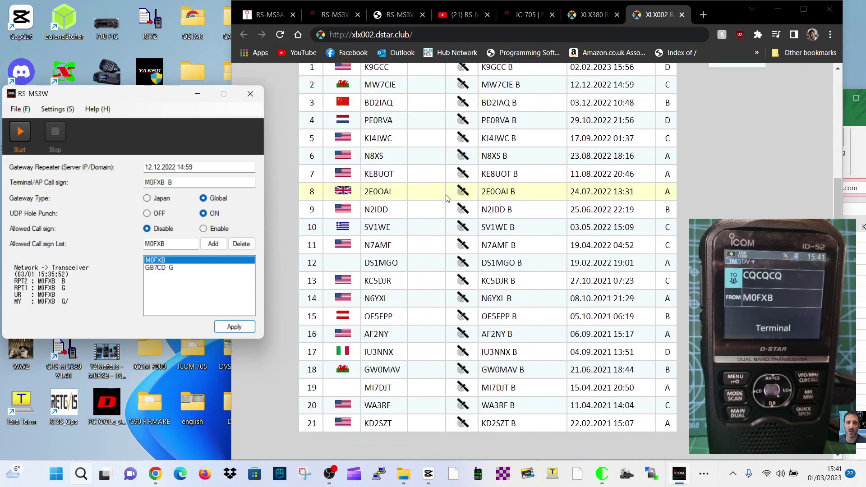
scroll(445, 193, up, 5)
click(528, 15)
click(591, 14)
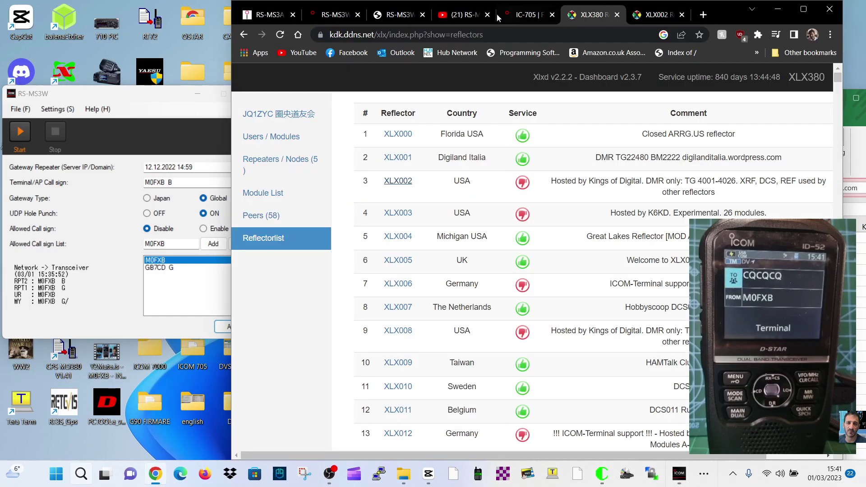
click(397, 15)
click(343, 15)
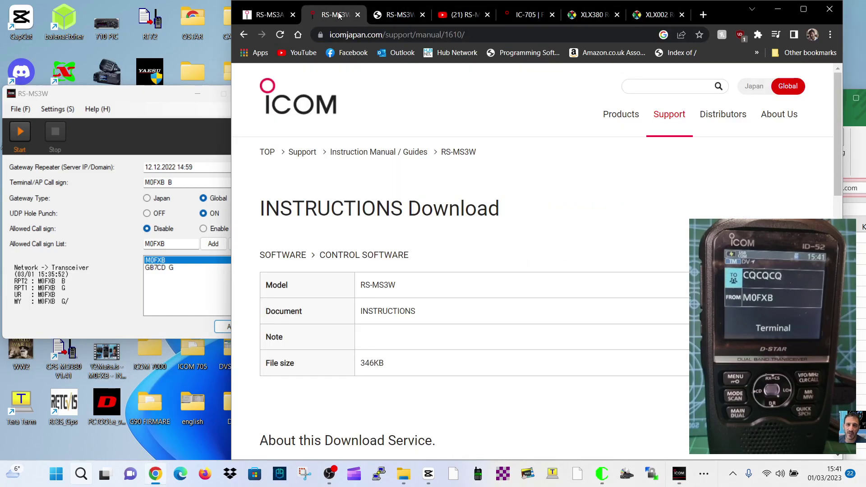
click(277, 15)
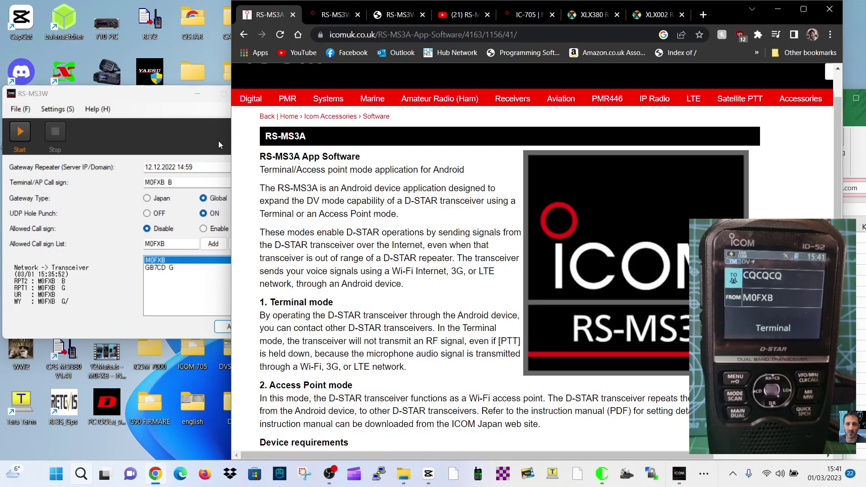
drag(230, 133, 256, 141)
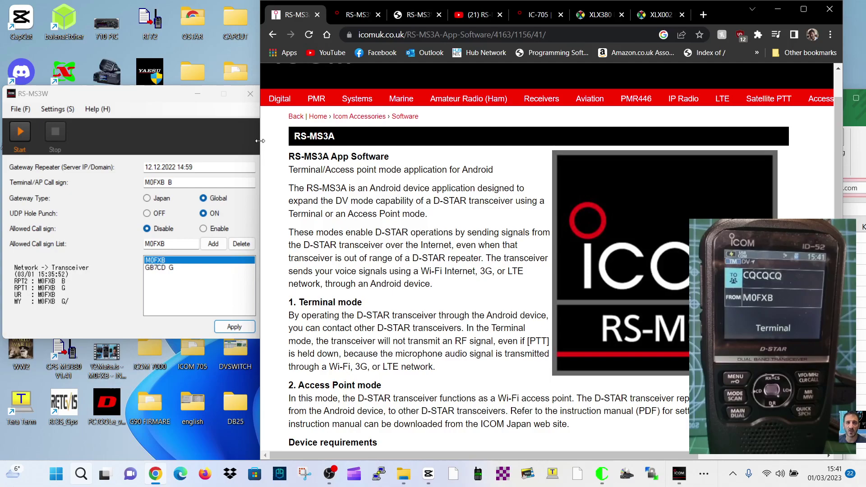
- Play the YouTube video on testing the IC-705 DV Repeater Monitor firmware 1.32 in full screen at full volume
mouse_move(411, 104)
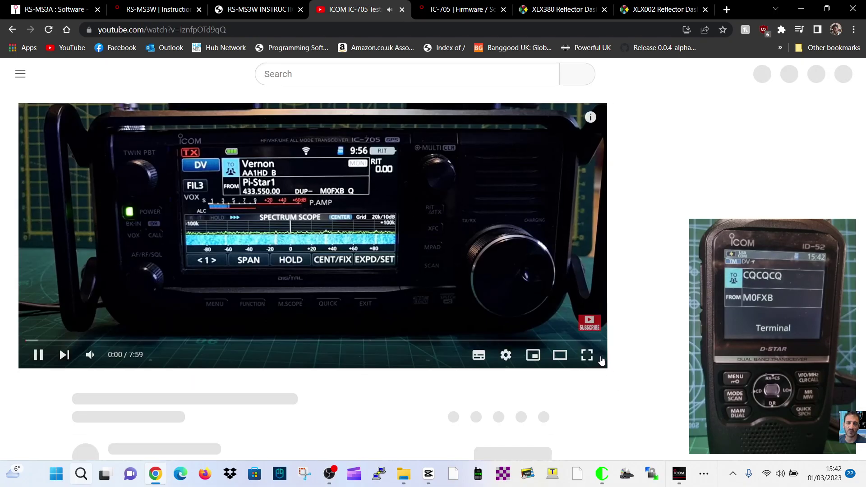
click(595, 356)
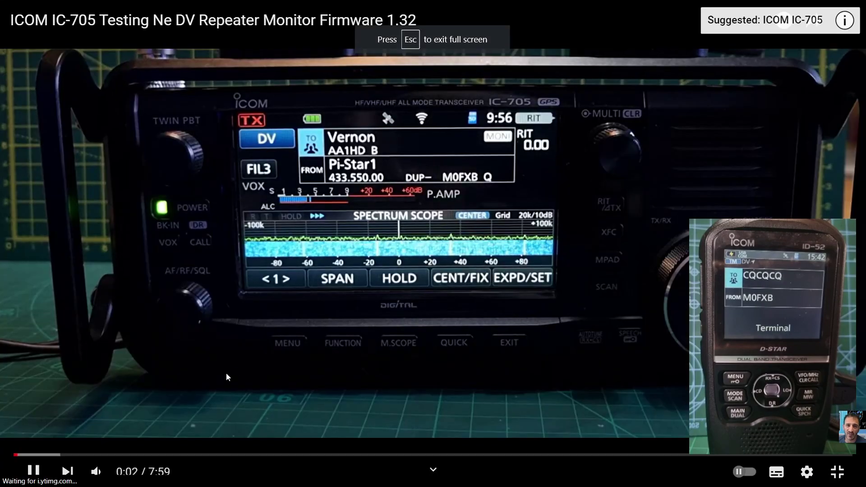
click(147, 473)
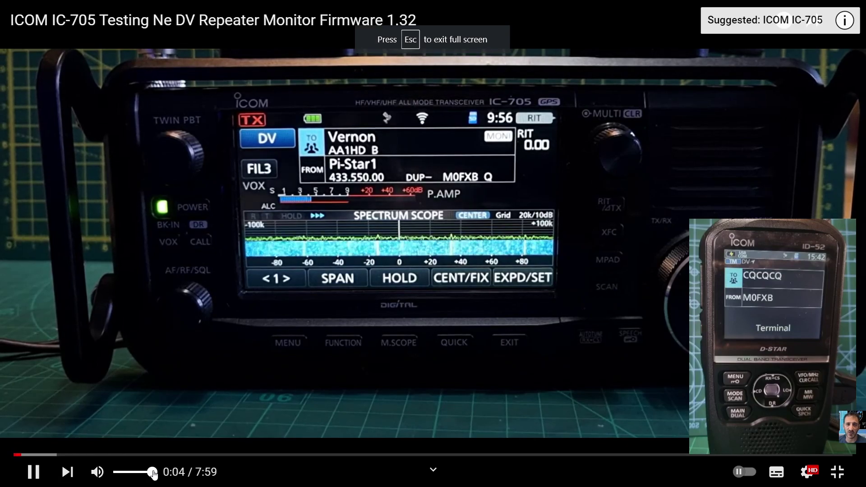
drag(146, 473, 155, 472)
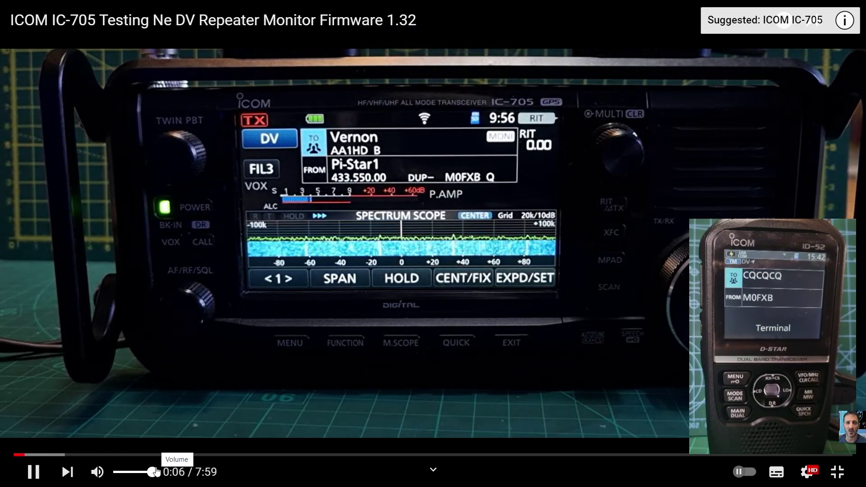
- Skim the IC-705 video from about 0:46 to 4:17 for the DV Repeater Monitor settings and reception, and leave full screen
click(96, 459)
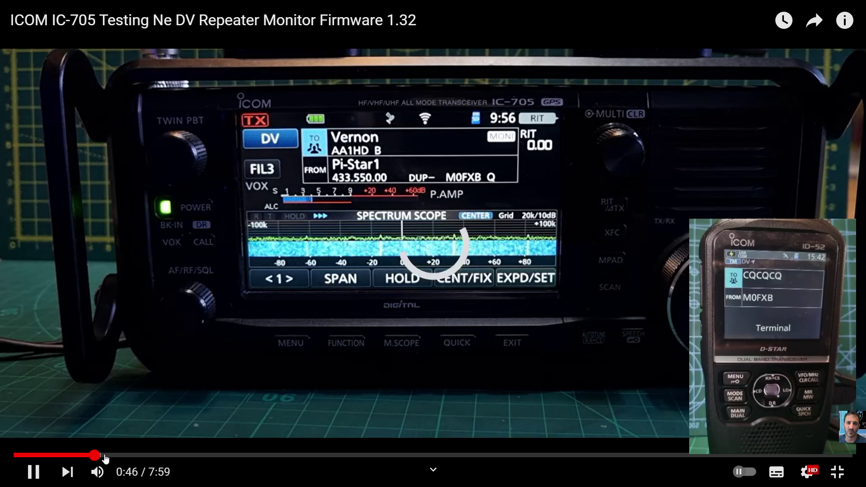
click(172, 455)
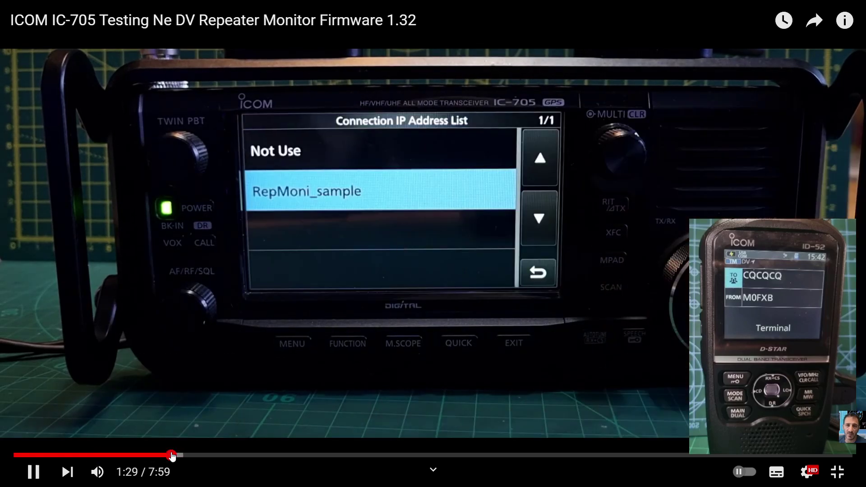
click(230, 455)
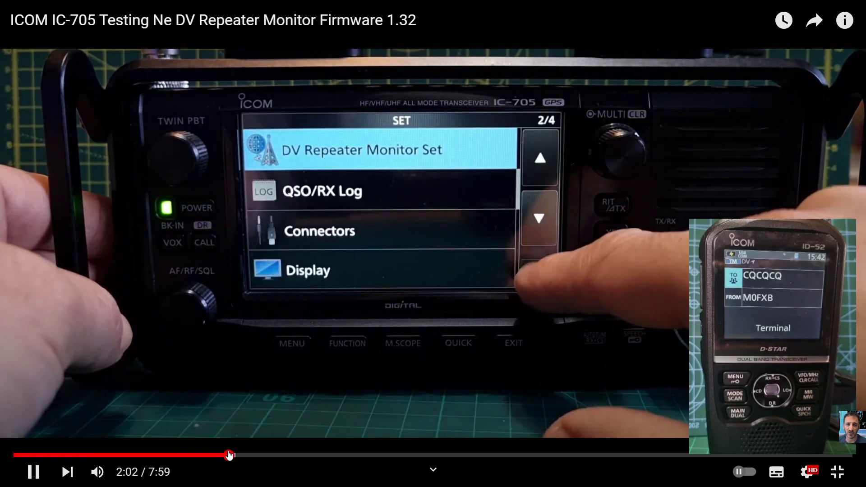
click(302, 455)
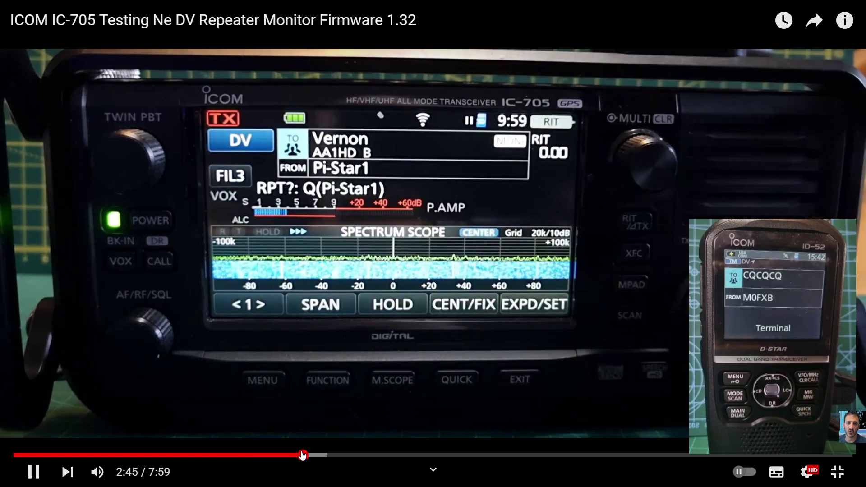
drag(302, 455, 375, 456)
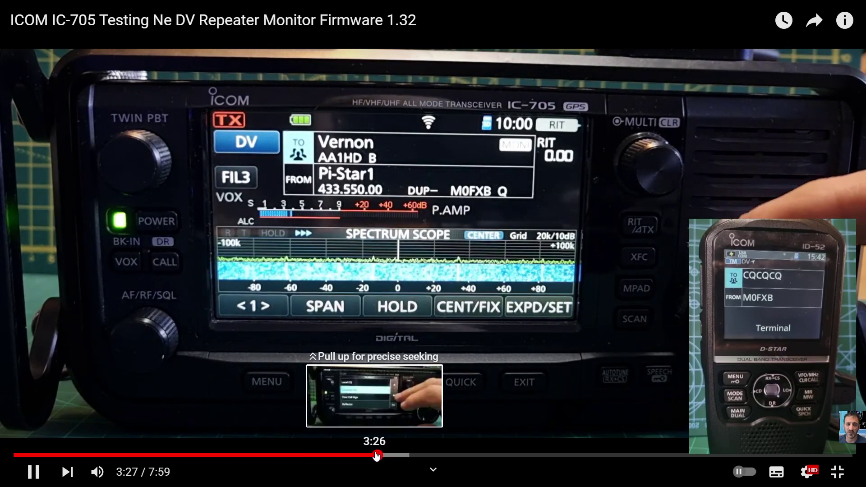
click(465, 456)
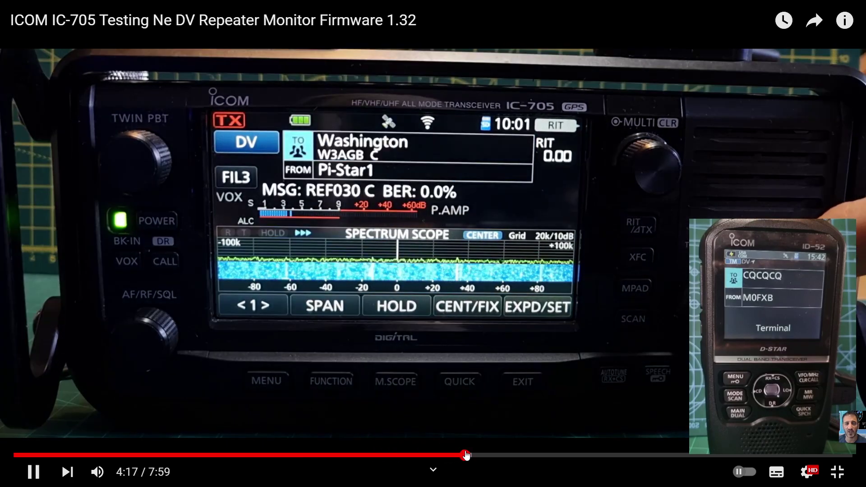
key(Escape)
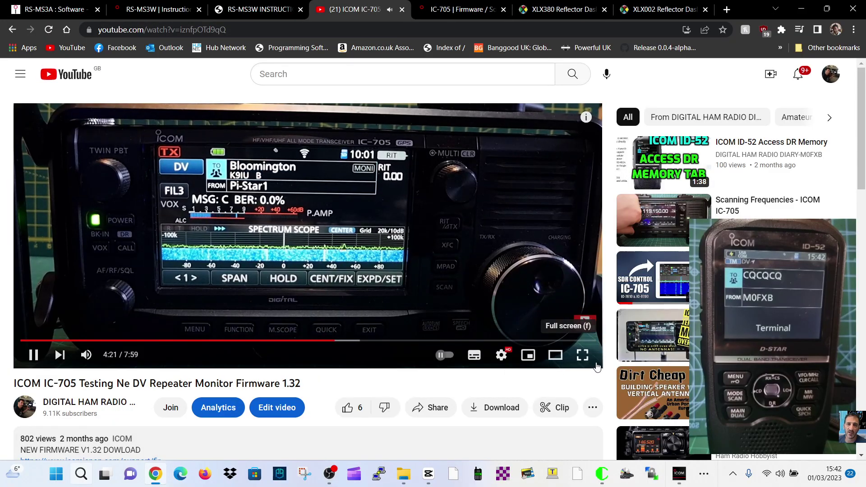
- Return the IC-705 video to full screen, watch the part around 5:10 on repeater monitoring, and leave full screen
click(590, 356)
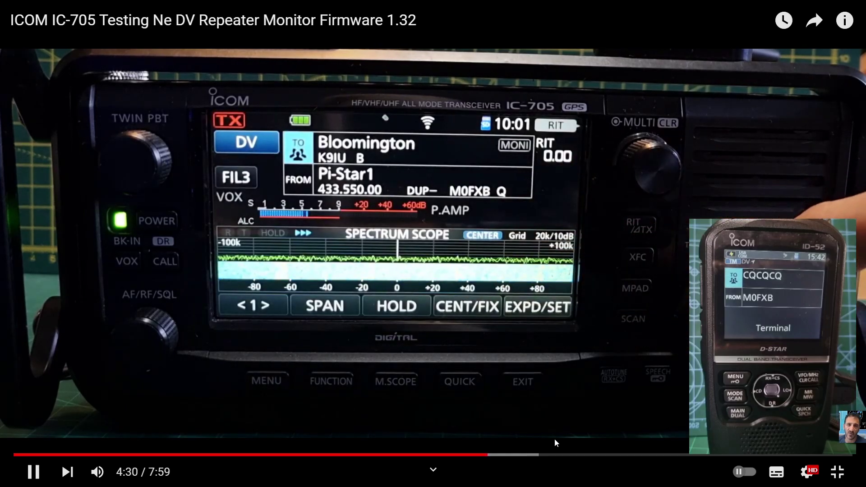
click(550, 455)
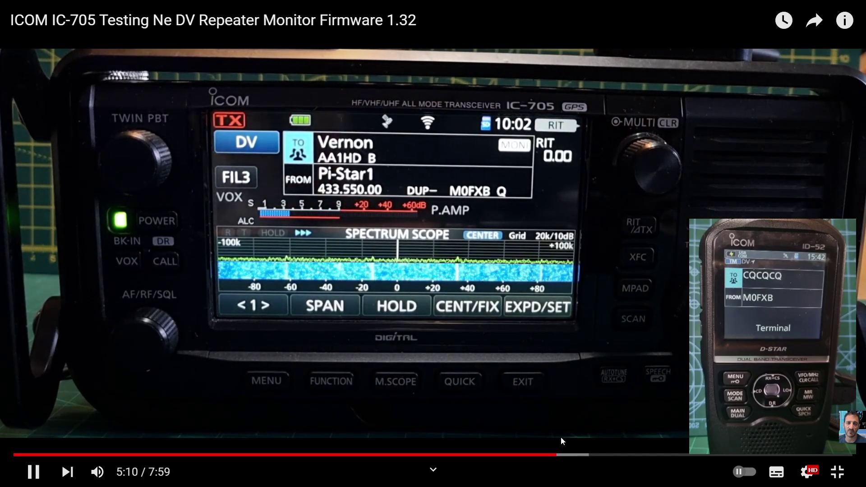
drag(556, 455, 545, 455)
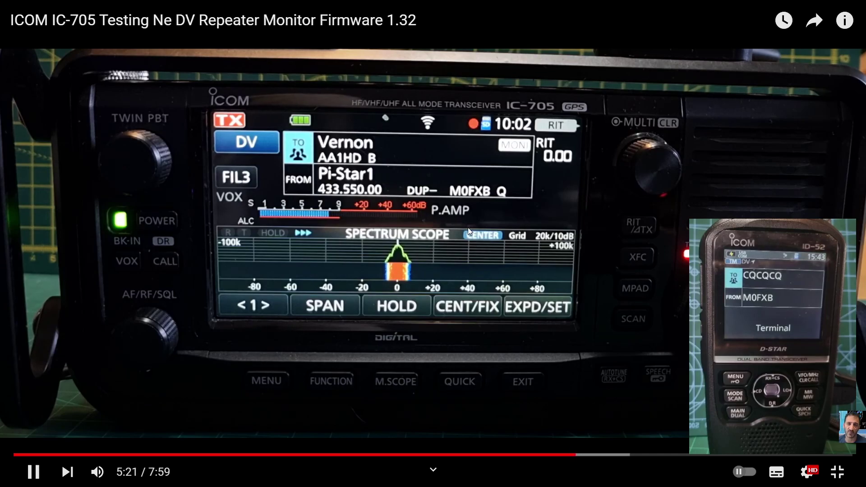
key(Escape)
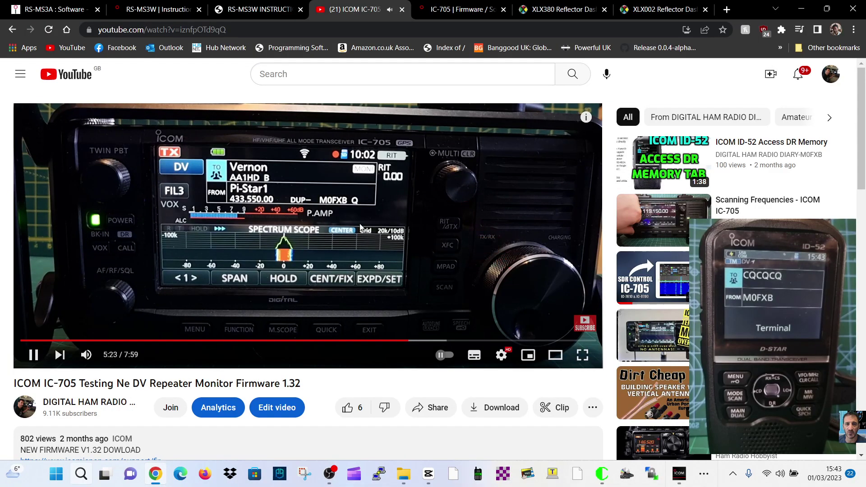
- Pause the IC-705 DV Repeater Monitor video
click(33, 360)
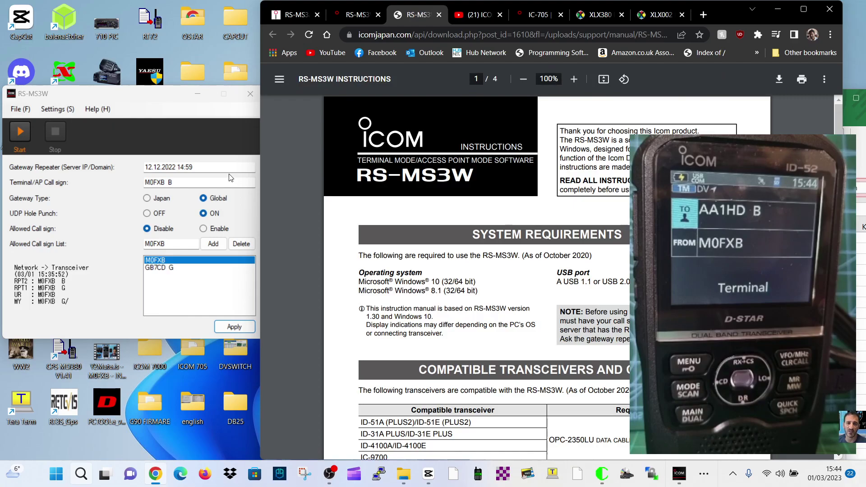
- Try to start the RS-MS3W connection with 12.12.2022 14:59 as the gateway repeater address, and retry after clearing that entry
double_click(206, 166)
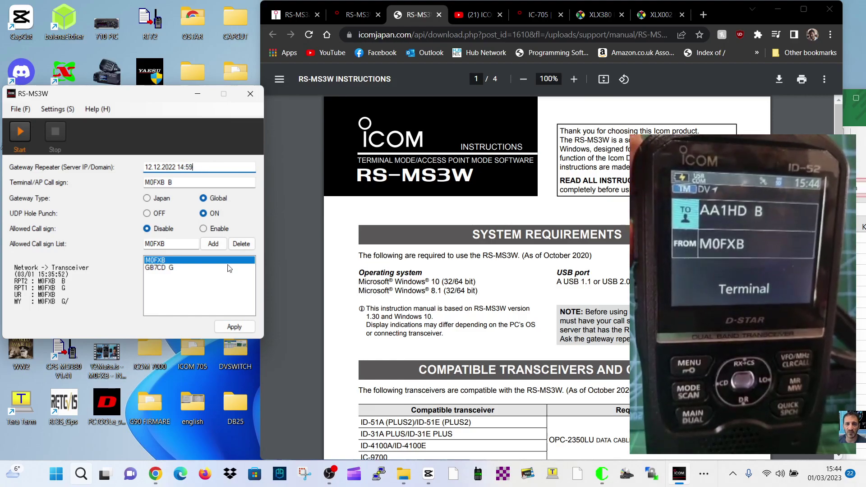
click(20, 131)
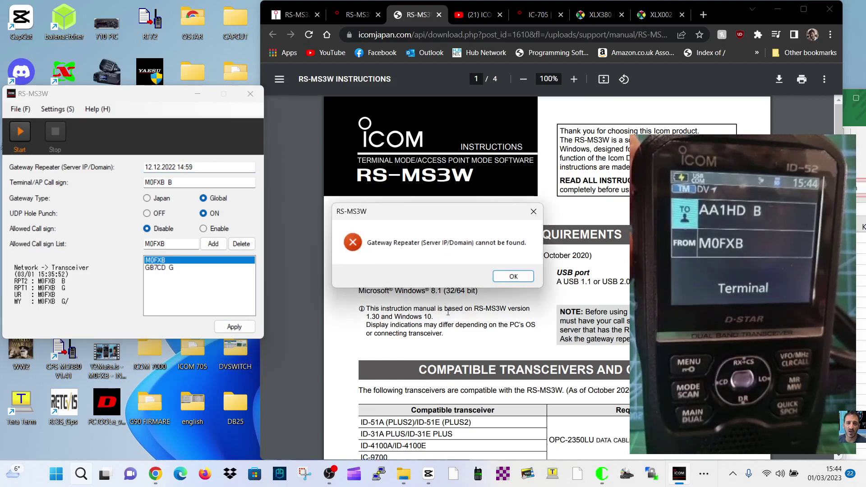
click(513, 276)
click(209, 168)
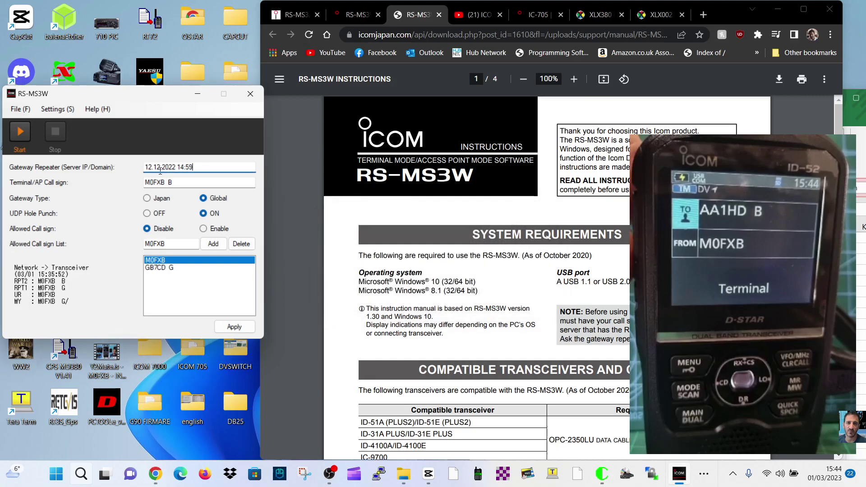
double_click(207, 167)
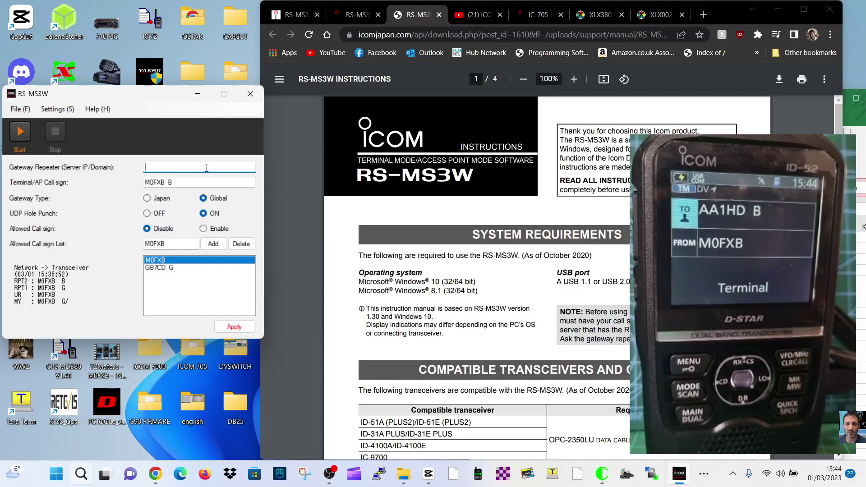
click(20, 133)
click(514, 277)
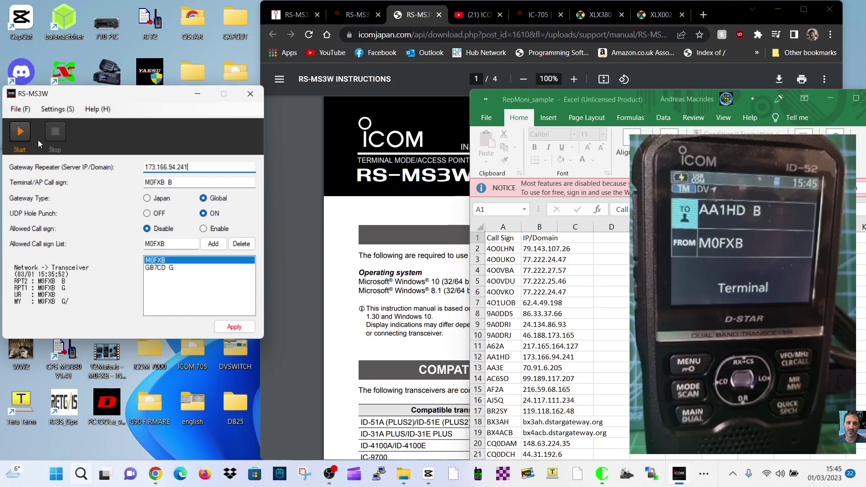
- Apply the AA1HD address 173.166.94.241 as the gateway repeater and start the connection, restarting it with the radio in terminal mode
click(234, 326)
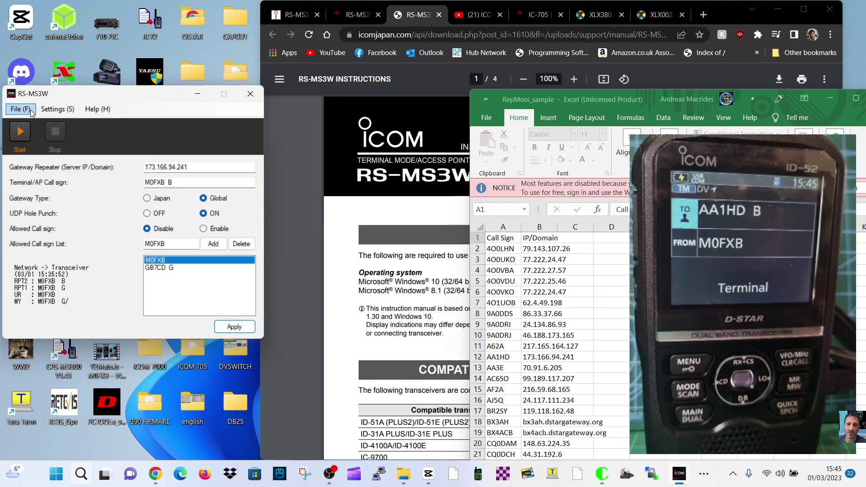
click(21, 132)
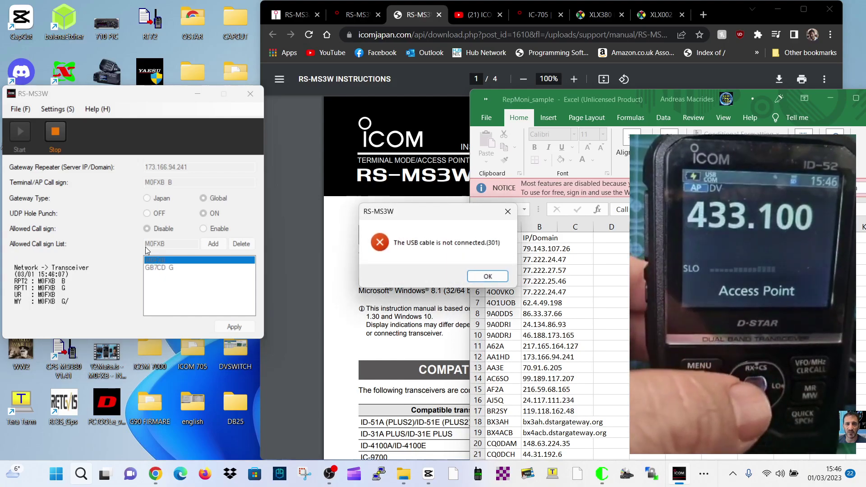
click(491, 277)
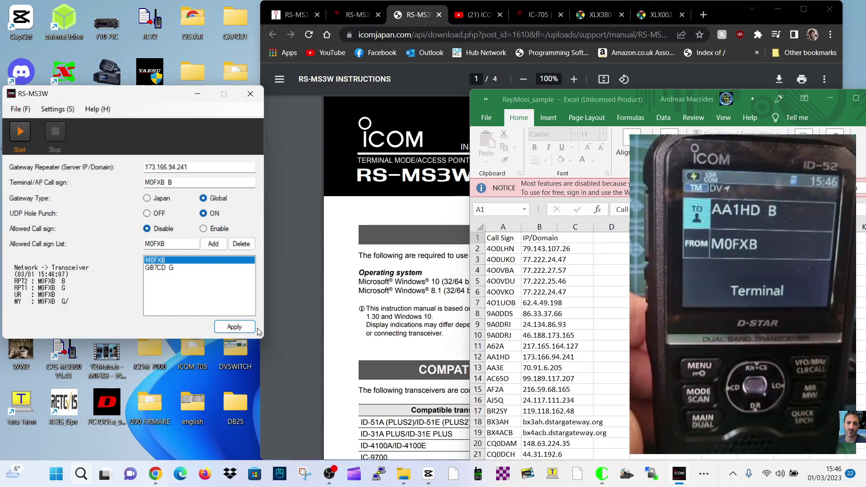
click(16, 131)
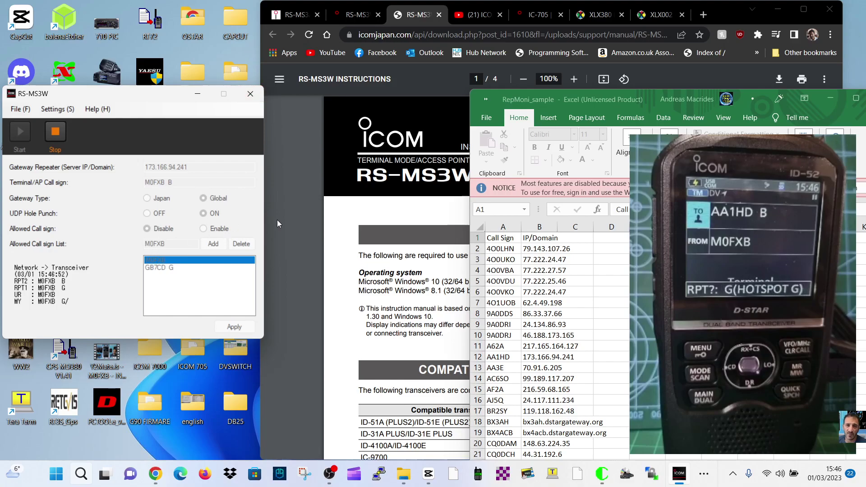
- Minimize the RepMoni_sample workbook and widen the browser window to the screen edge
click(830, 98)
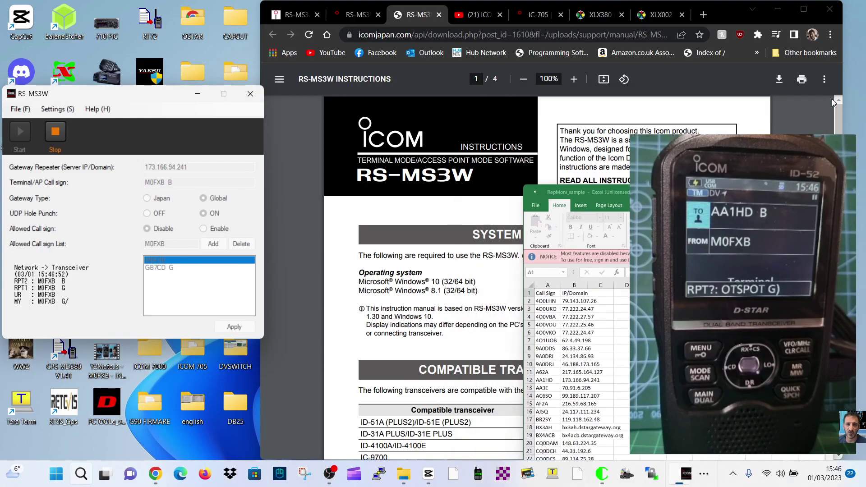
drag(843, 79, 862, 79)
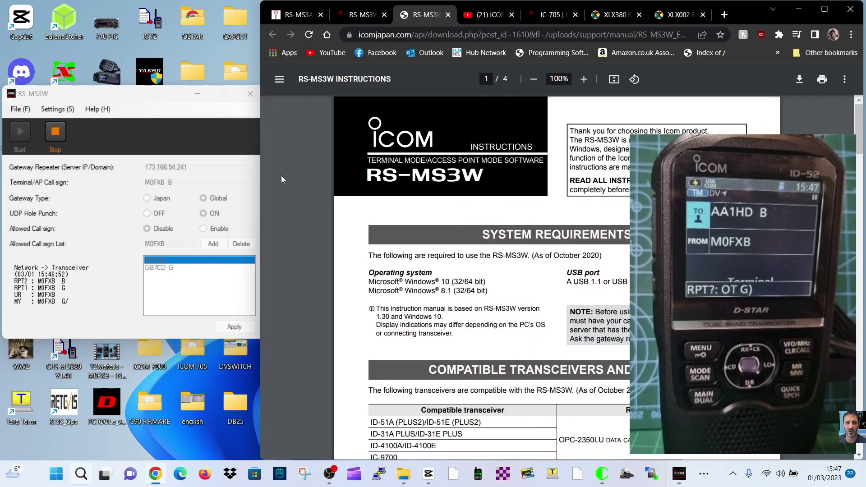